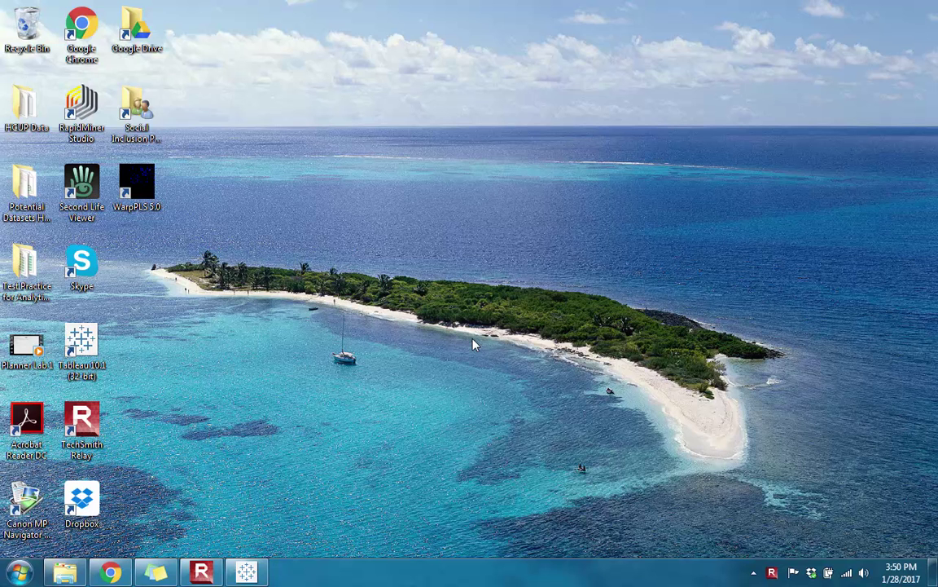
# Open Tableau from the desktop
pyautogui.press('t')
pyautogui.press('a')
pyautogui.press('Return')
pyautogui.click(247, 575)
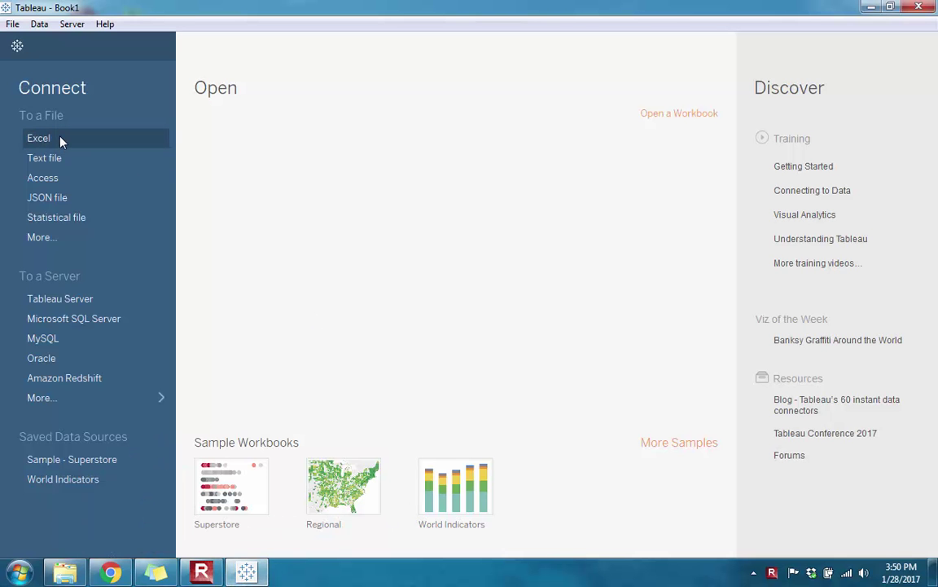
# Connect to the Excel workbook Data Prep - Flights in the Exercises folder
pyautogui.click(61, 142)
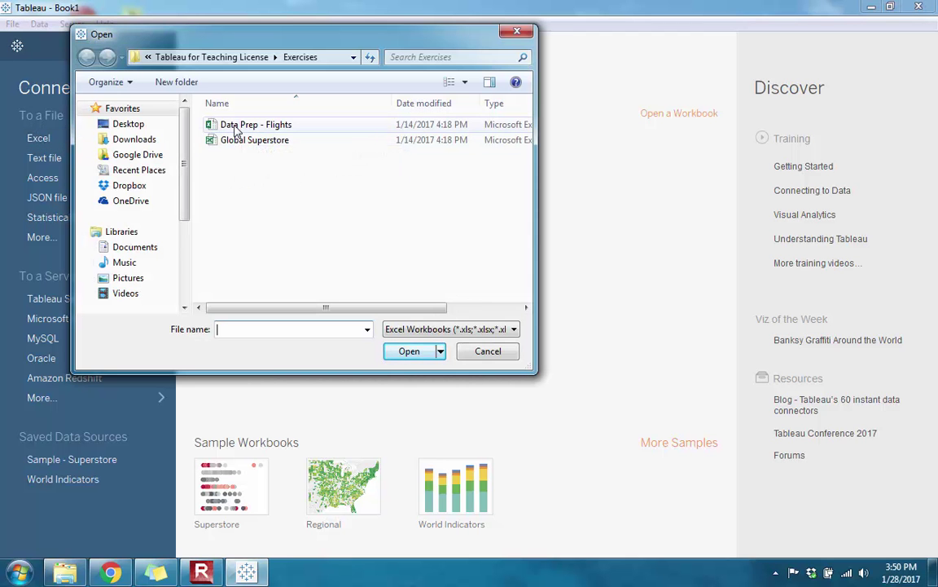
pyautogui.moveTo(247, 41); pyautogui.dragTo(354, 50)
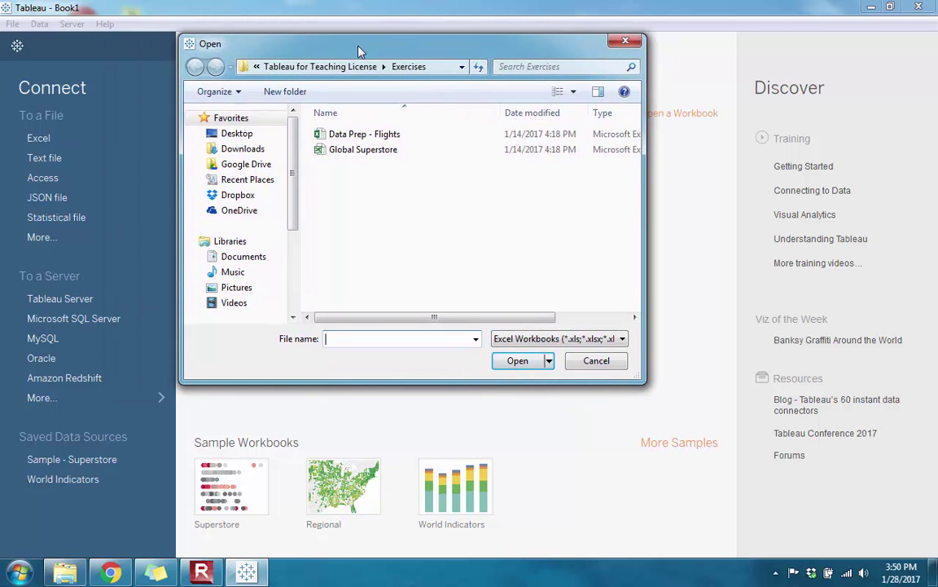
pyautogui.click(345, 137)
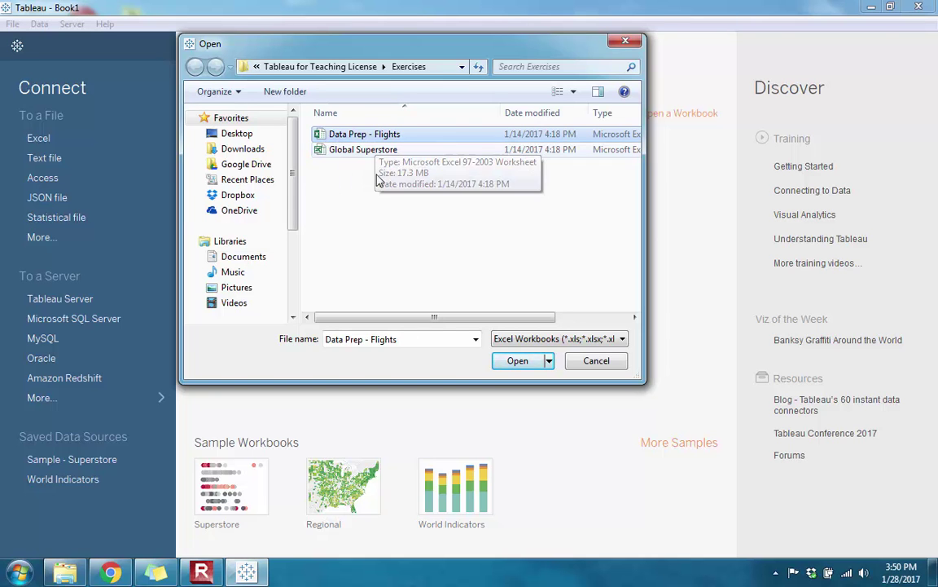
pyautogui.click(518, 361)
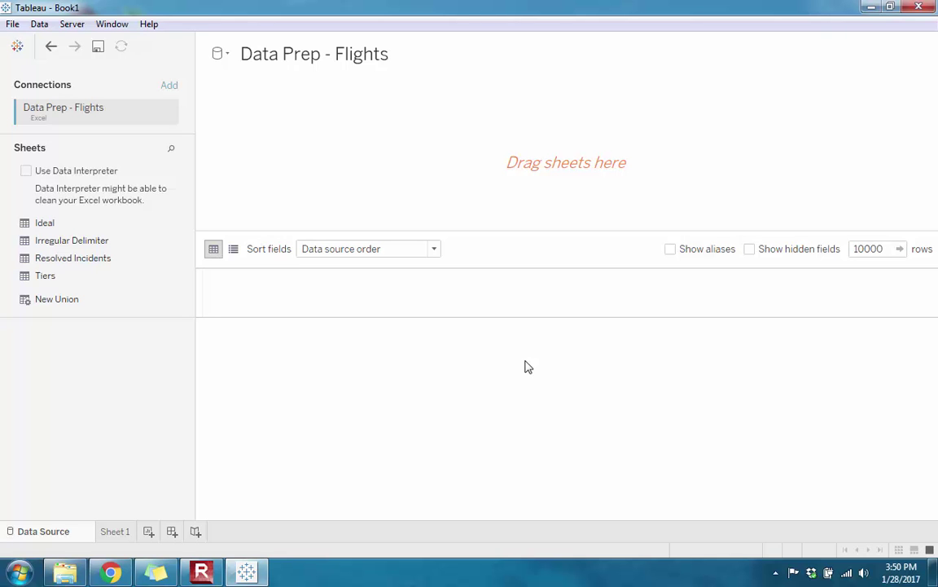
# Load the Ideal sheet to preview its data layout and remove it from the data source
pyautogui.doubleClick(45, 225)
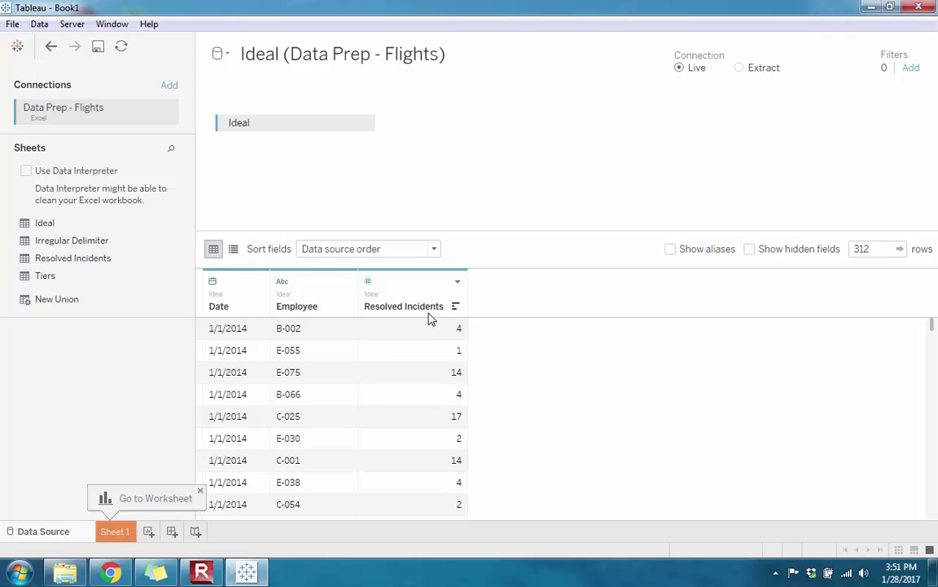
pyautogui.moveTo(241, 124); pyautogui.dragTo(91, 332)
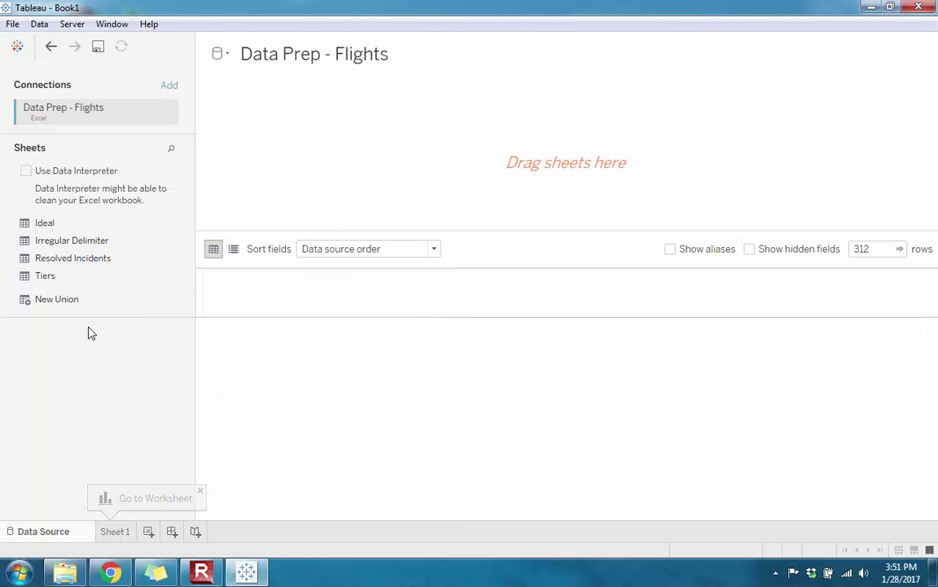
# Add the Resolved Incidents sheet to the data source and clean it with Data Interpreter
pyautogui.doubleClick(73, 259)
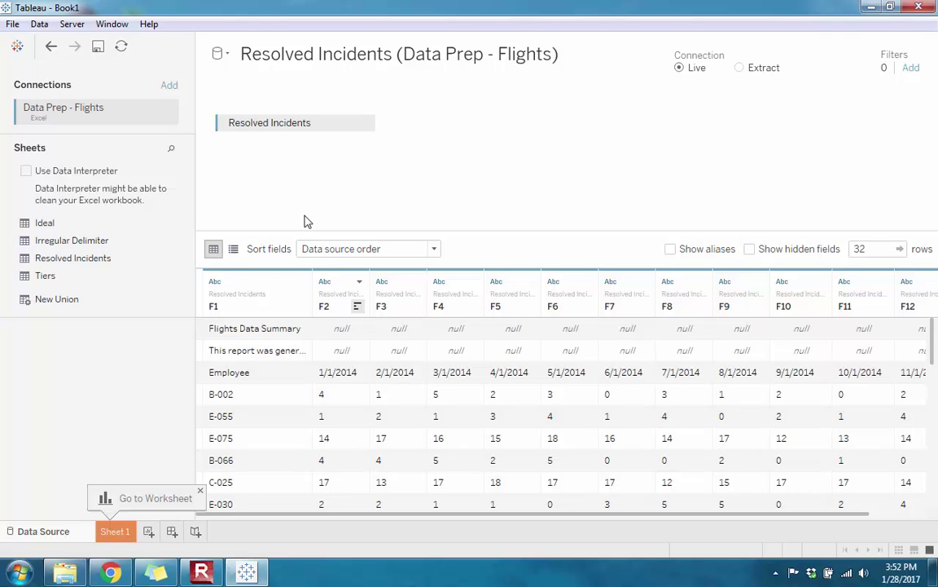
pyautogui.click(27, 171)
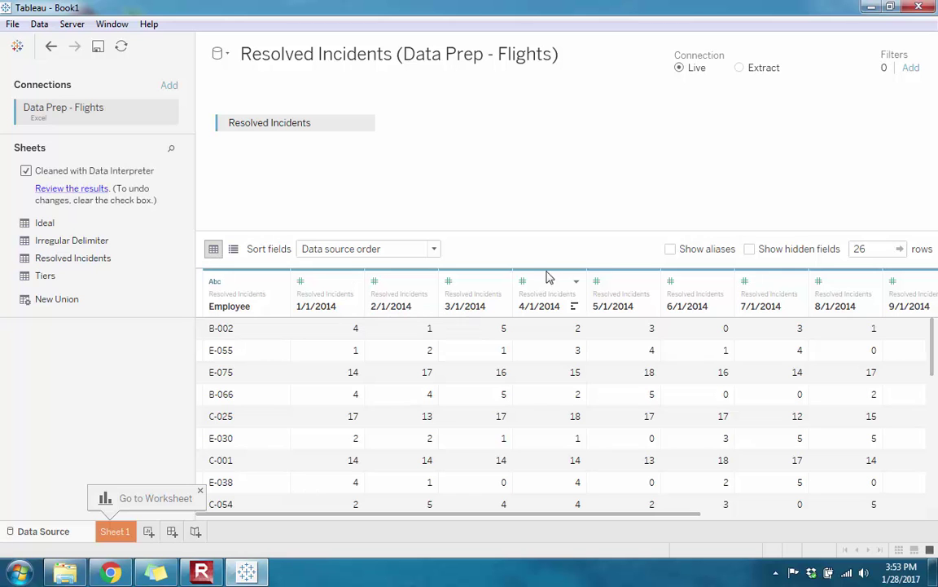
pyautogui.moveTo(577, 517); pyautogui.dragTo(507, 509)
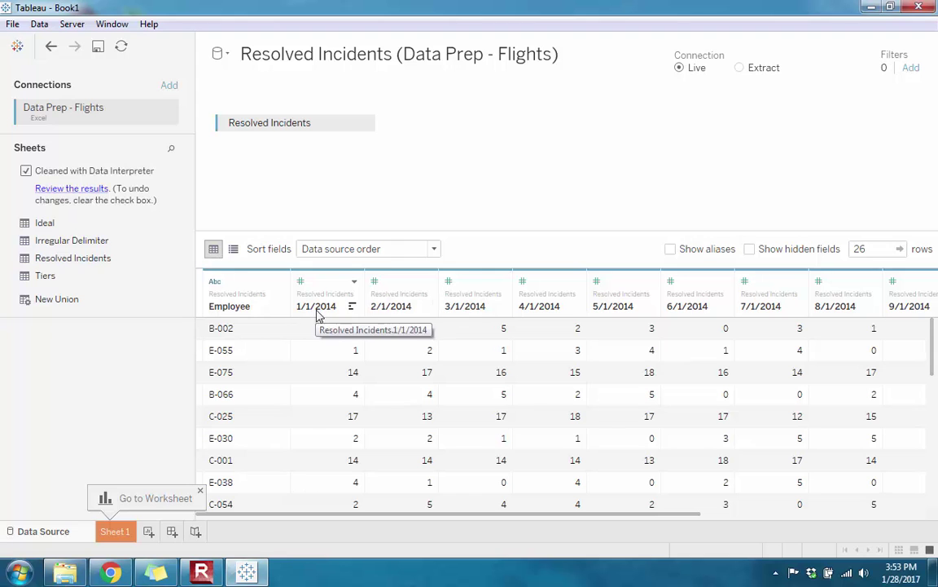
# Review the Data Interpreter results in Excel, examining the key and the header and value cells on the Resolved Incidents sheet
pyautogui.click(72, 189)
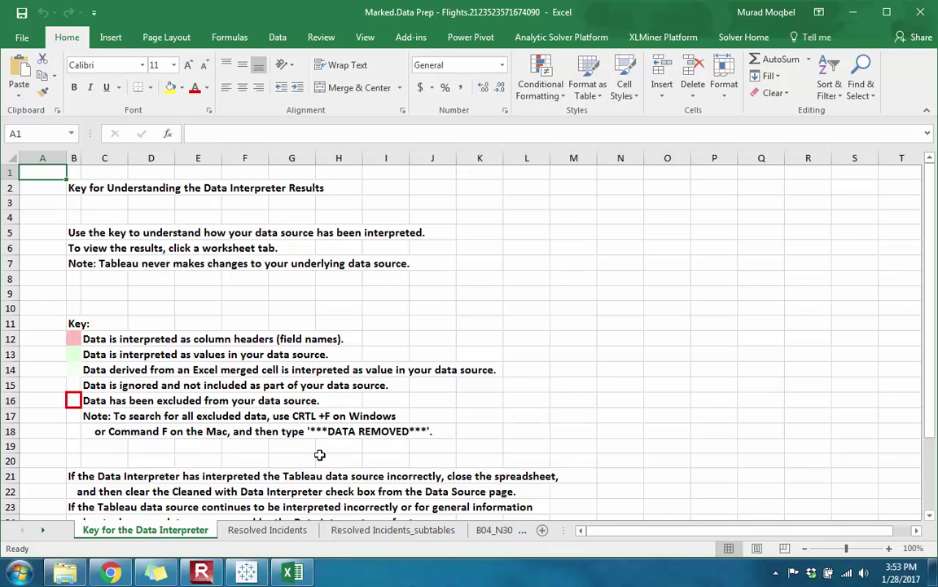
pyautogui.click(267, 529)
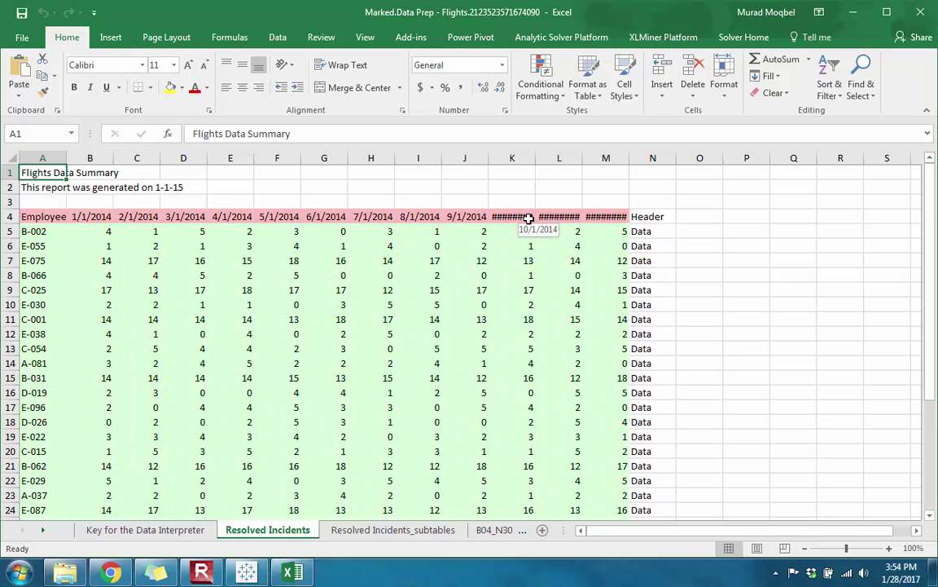
pyautogui.click(358, 245)
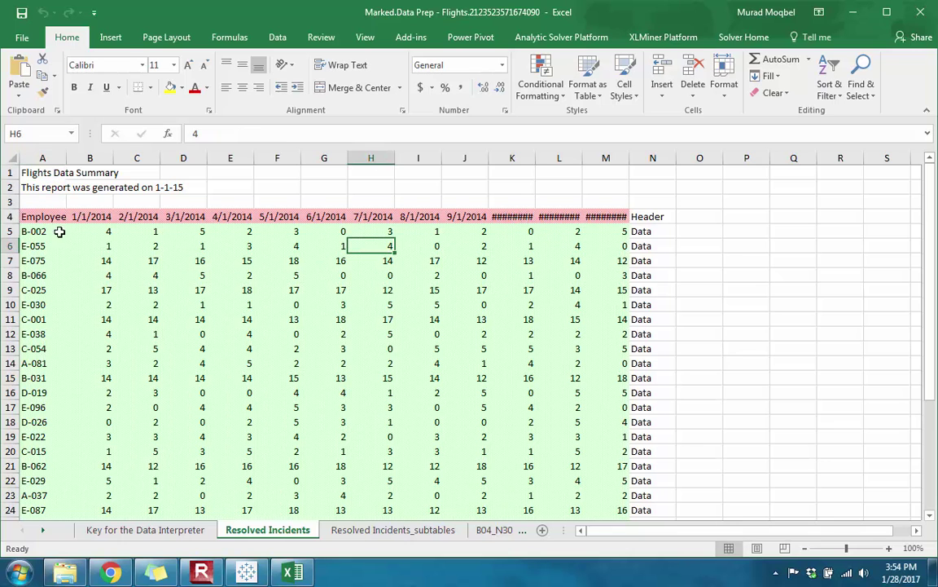
pyautogui.moveTo(90, 232); pyautogui.dragTo(269, 260)
pyautogui.click(453, 246)
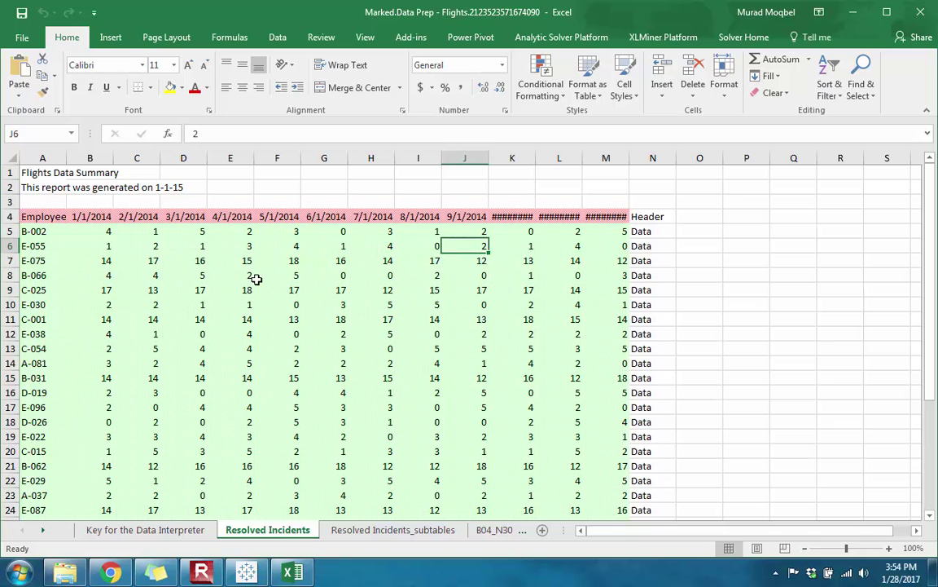
pyautogui.click(276, 262)
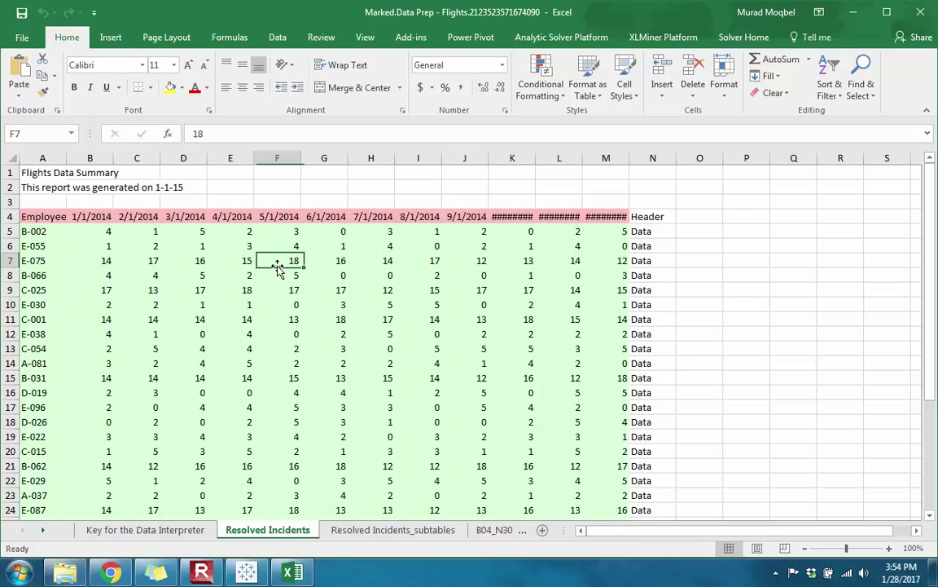
pyautogui.click(248, 247)
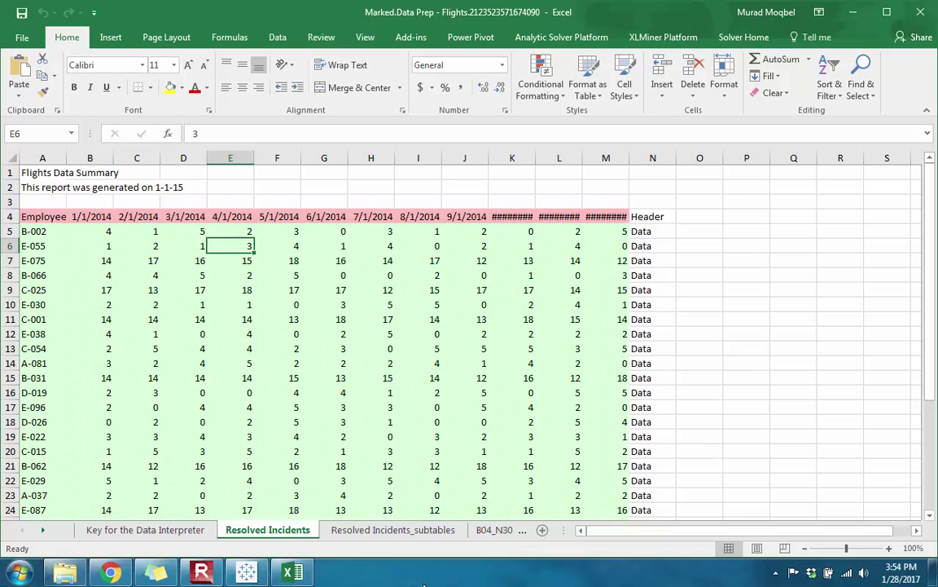
# Examine the Resolved Incidents_subtables sheet and the Date, Employee and Resolved columns on the Ideal sheet
pyautogui.click(415, 536)
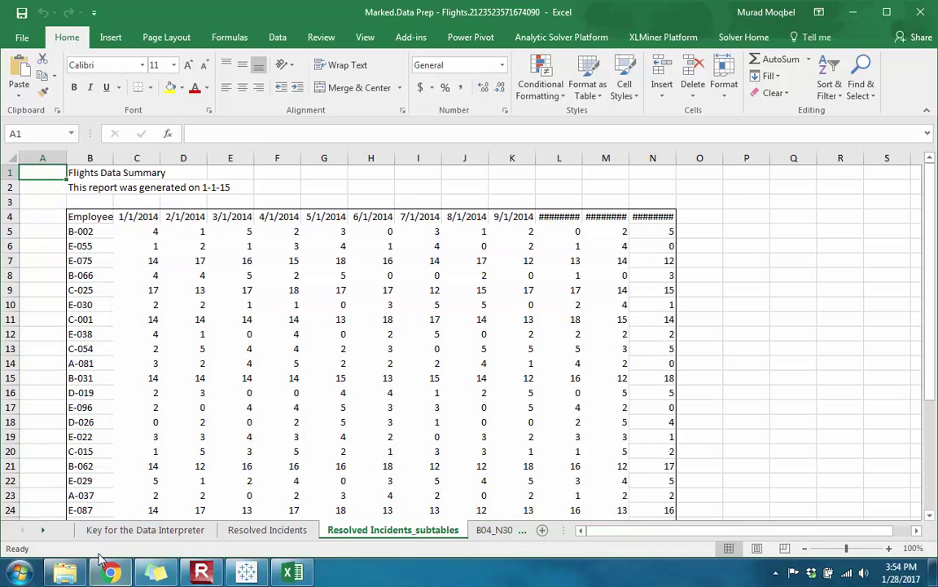
pyautogui.click(44, 530)
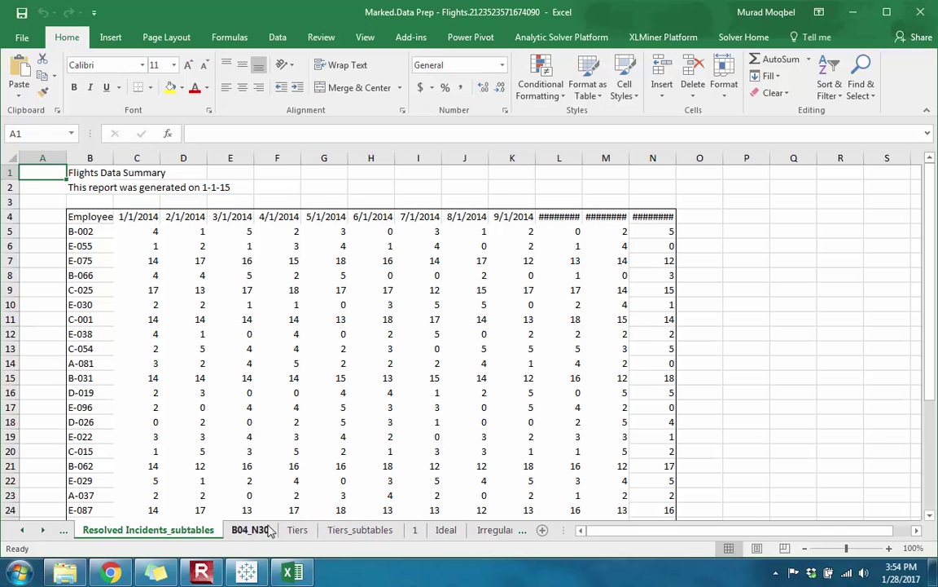
pyautogui.click(451, 531)
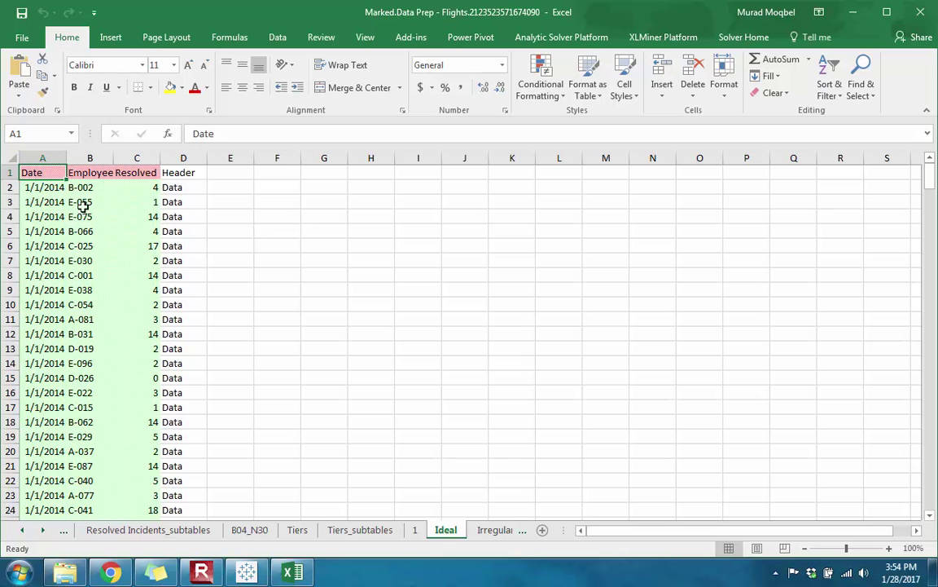
pyautogui.moveTo(55, 187); pyautogui.dragTo(40, 466)
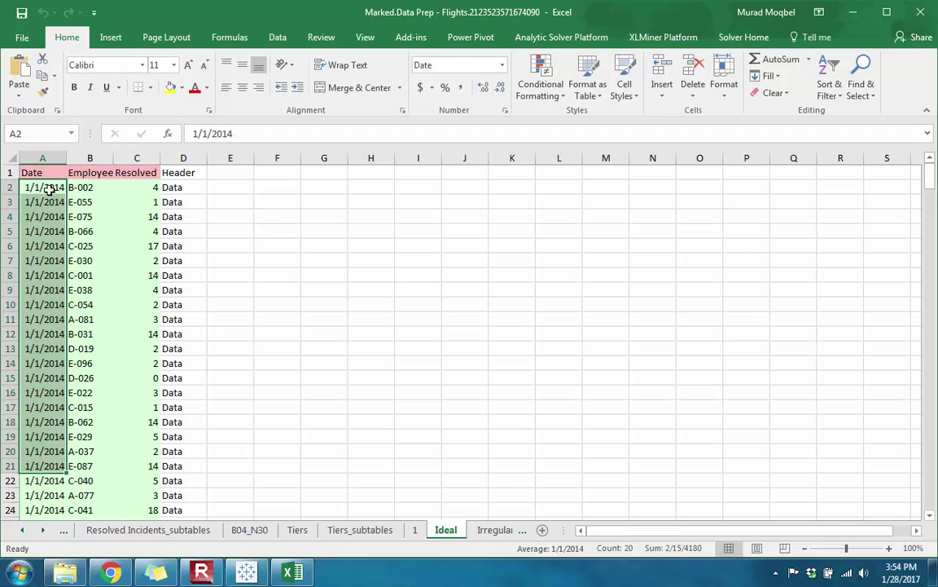
pyautogui.click(103, 191)
pyautogui.moveTo(104, 193); pyautogui.dragTo(100, 378)
pyautogui.moveTo(154, 188); pyautogui.dragTo(132, 437)
pyautogui.click(84, 199)
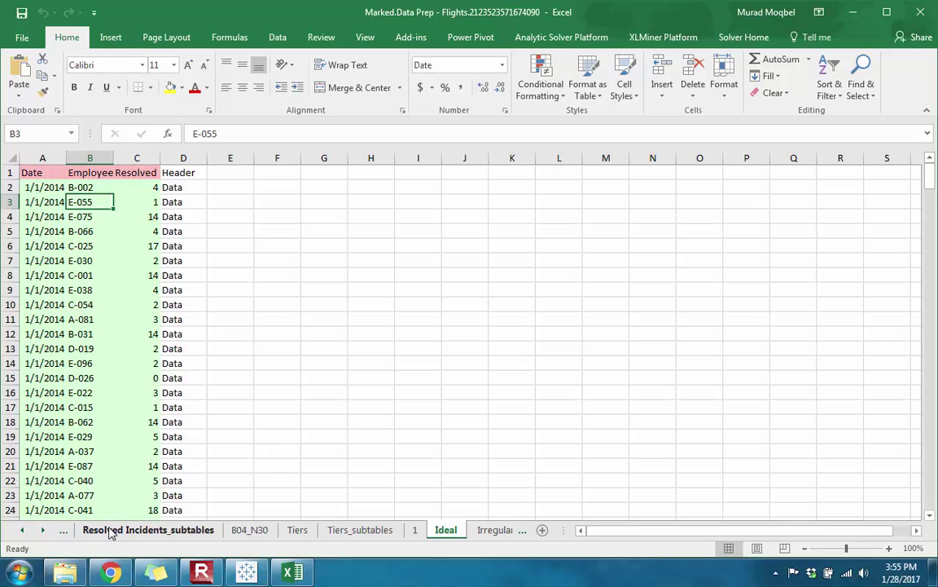
# Look again at the marked Resolved Incidents sheet for comparison and switch back to Tableau
pyautogui.click(22, 531)
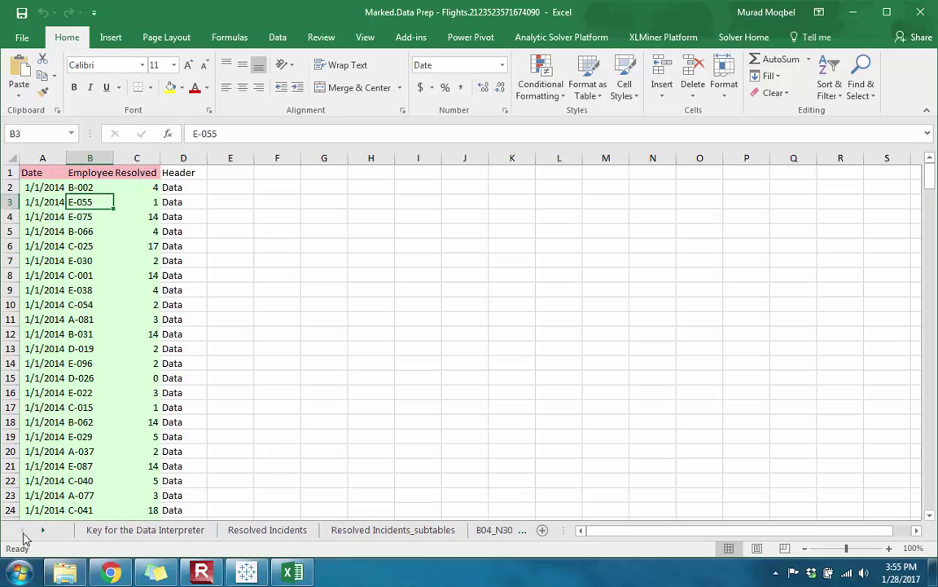
pyautogui.click(255, 532)
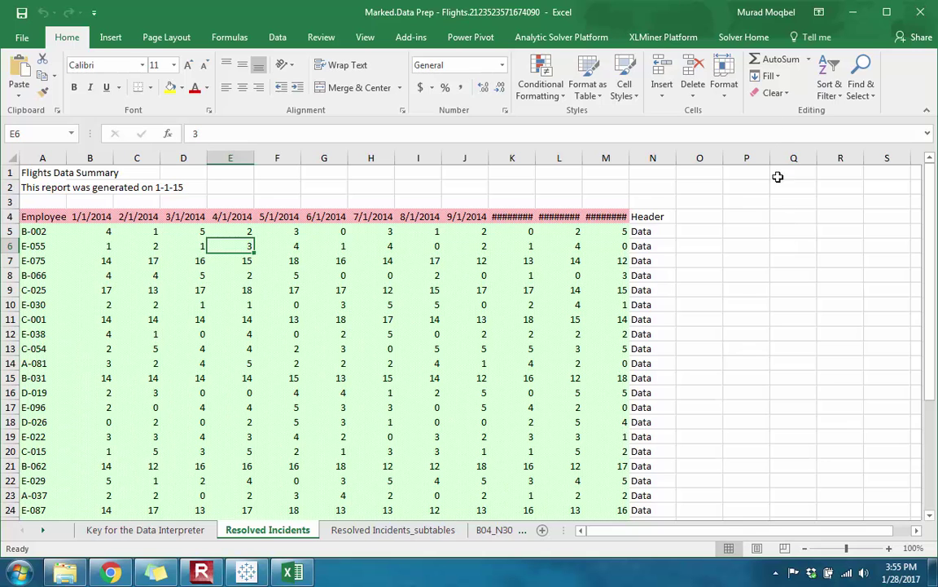
pyautogui.click(861, 13)
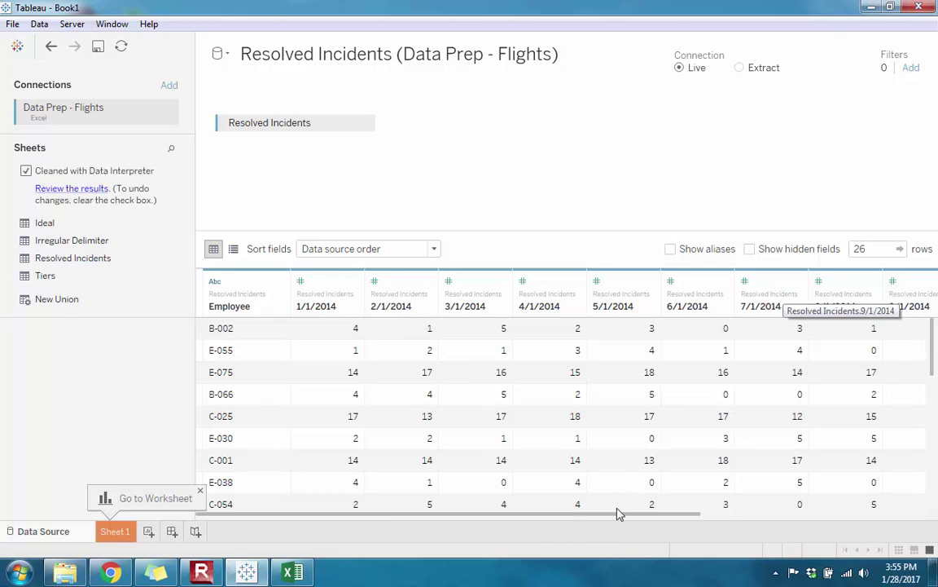
# Pivot all the monthly columns from 1/1/2014 through 12/1/2014 in the Resolved Incidents data, leaving Employee out
pyautogui.moveTo(613, 519); pyautogui.dragTo(840, 521)
pyautogui.moveTo(744, 522); pyautogui.dragTo(518, 519)
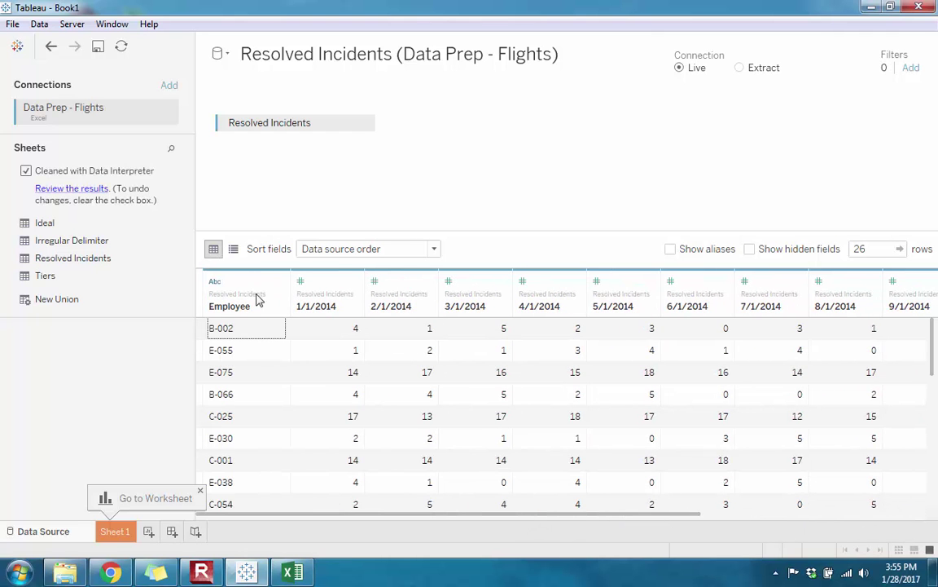
pyautogui.click(328, 284)
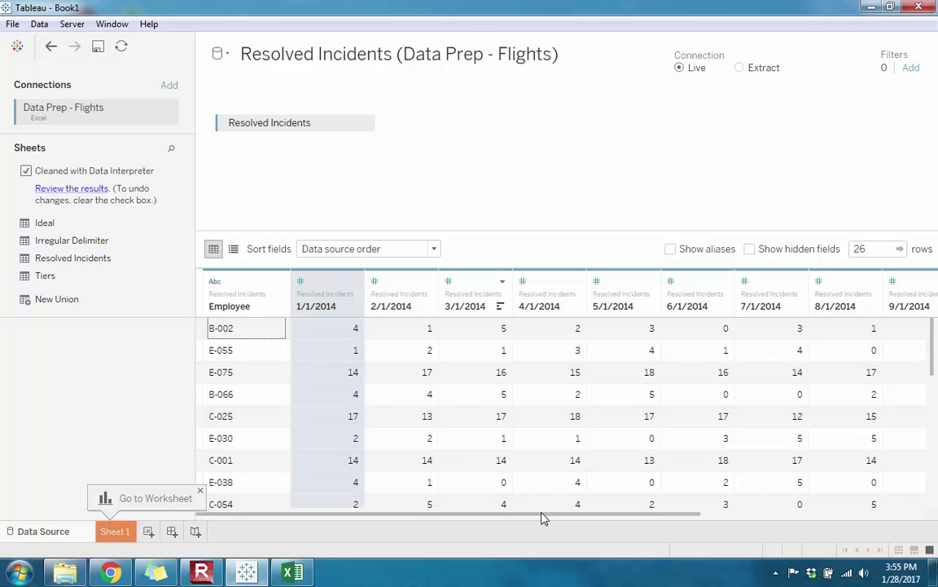
pyautogui.moveTo(544, 516); pyautogui.dragTo(780, 516)
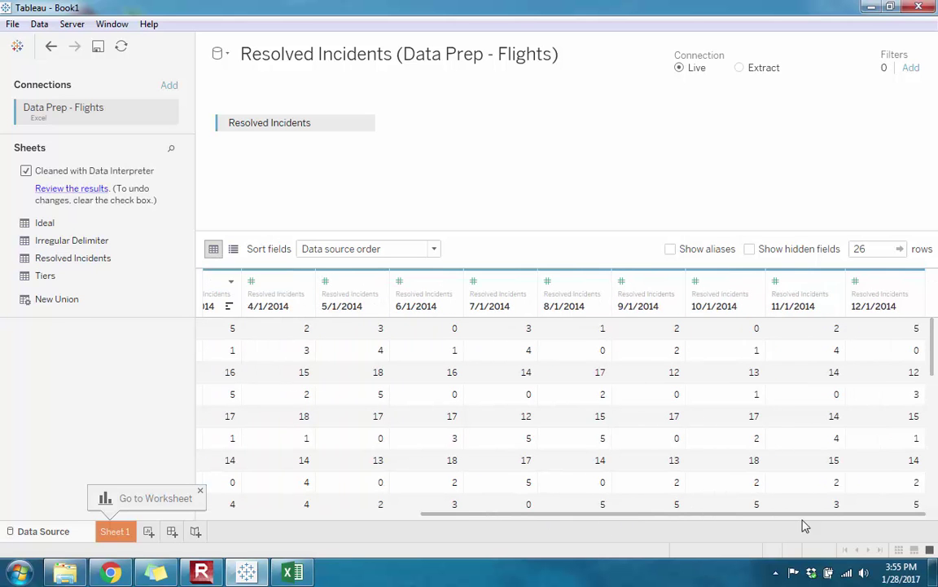
pyautogui.keyDown('shift'); pyautogui.click(886, 283); pyautogui.keyUp('shift')
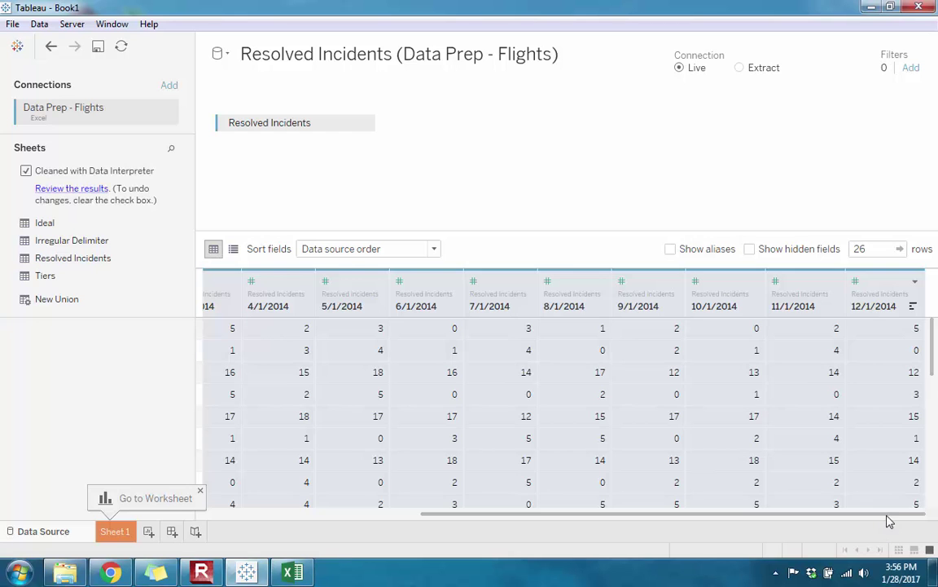
pyautogui.moveTo(890, 521); pyautogui.dragTo(681, 532)
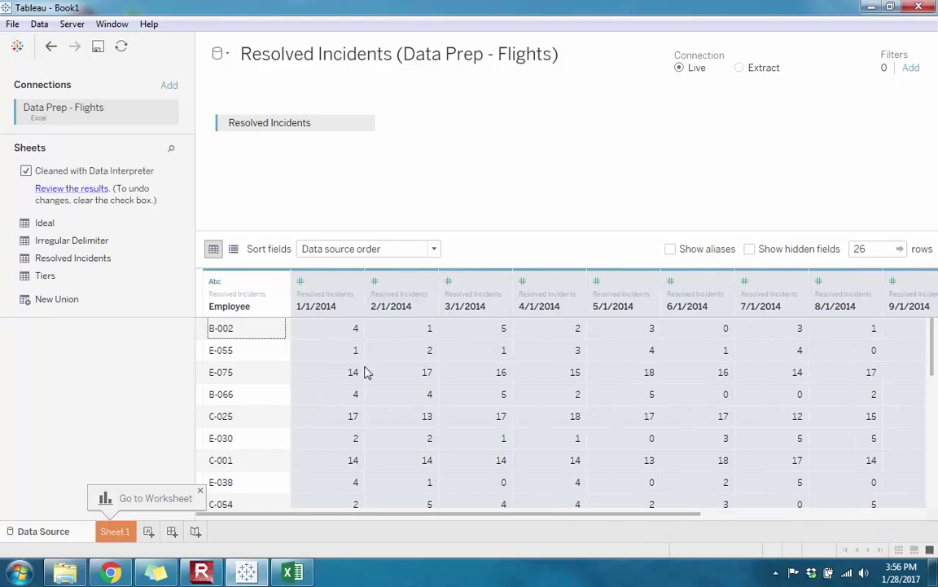
pyautogui.click(354, 283)
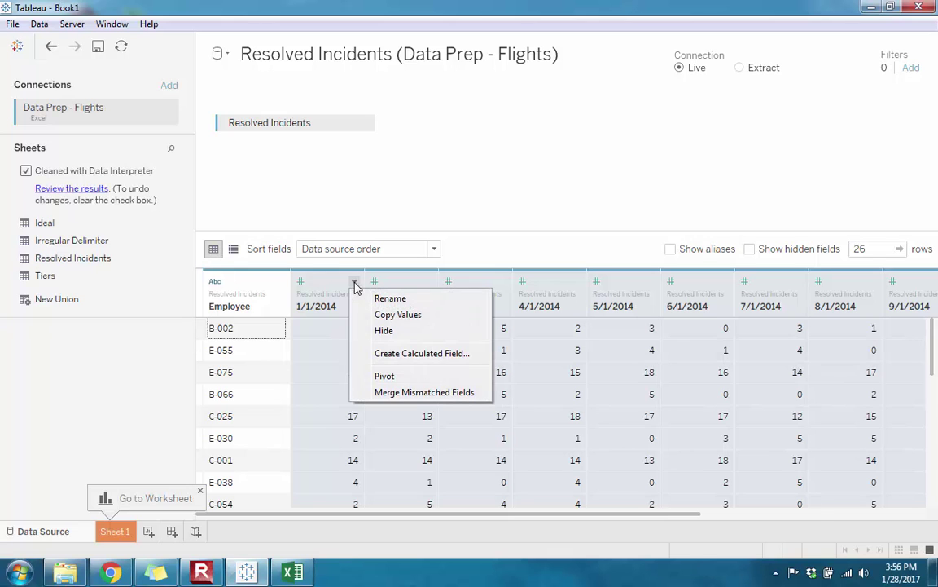
pyautogui.click(384, 378)
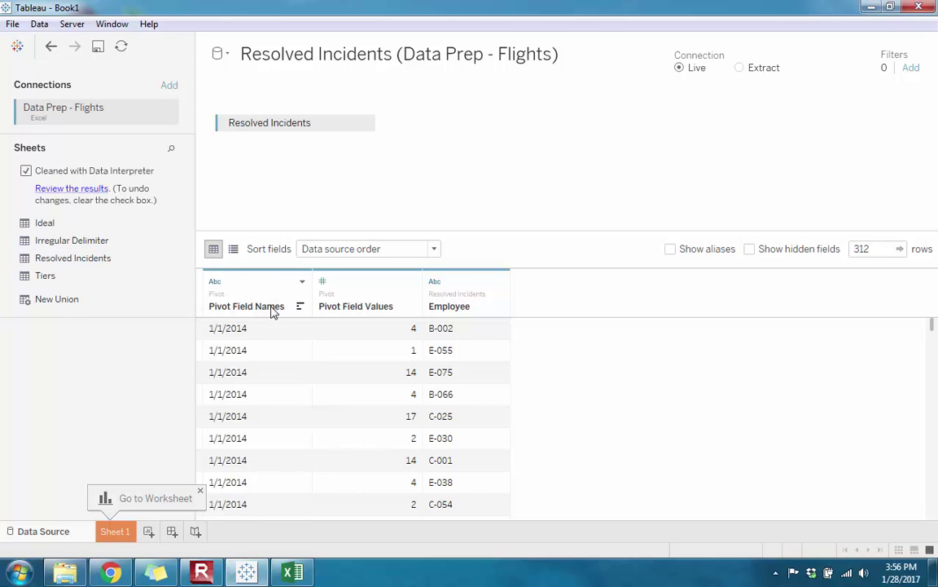
# Rename the Pivot Field Names field to Dates
pyautogui.click(303, 282)
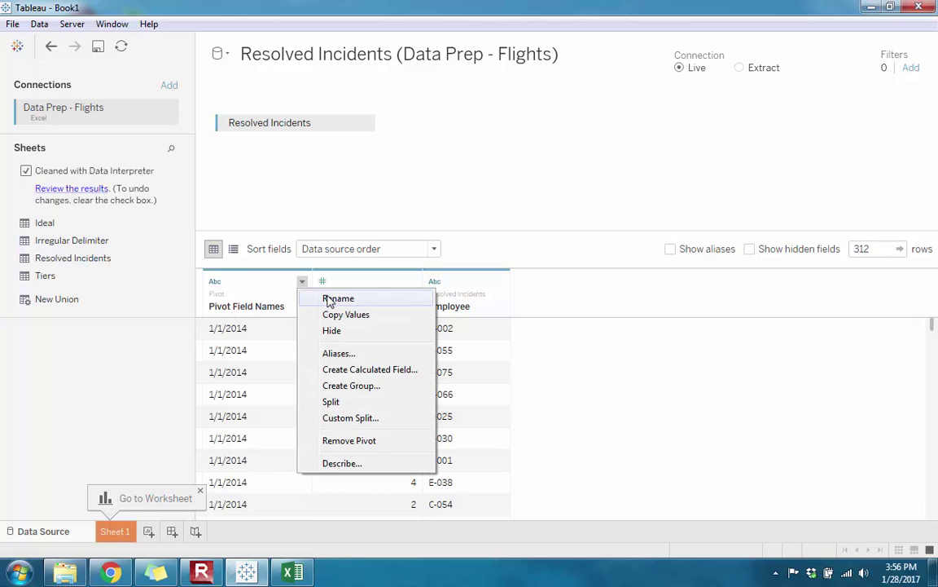
pyautogui.click(330, 299)
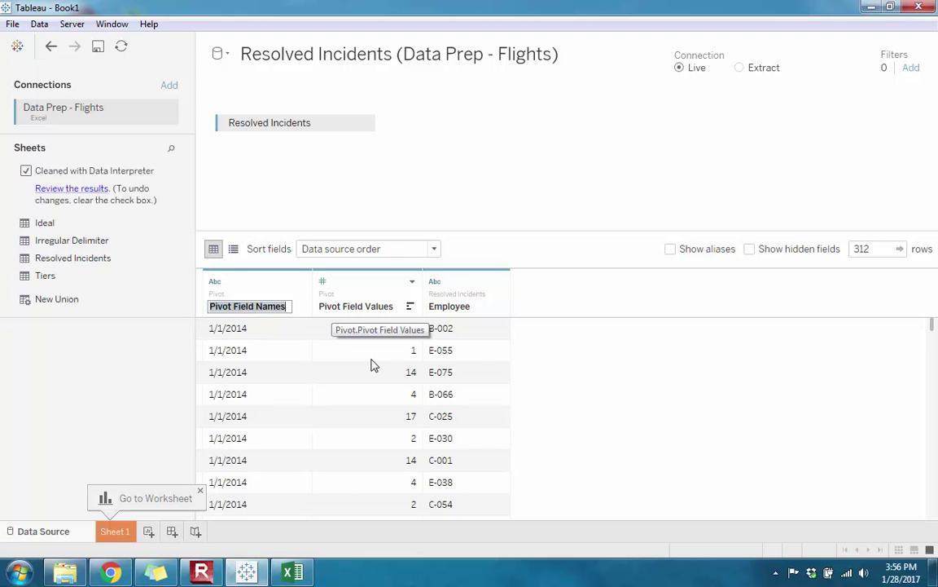
pyautogui.write('Date')
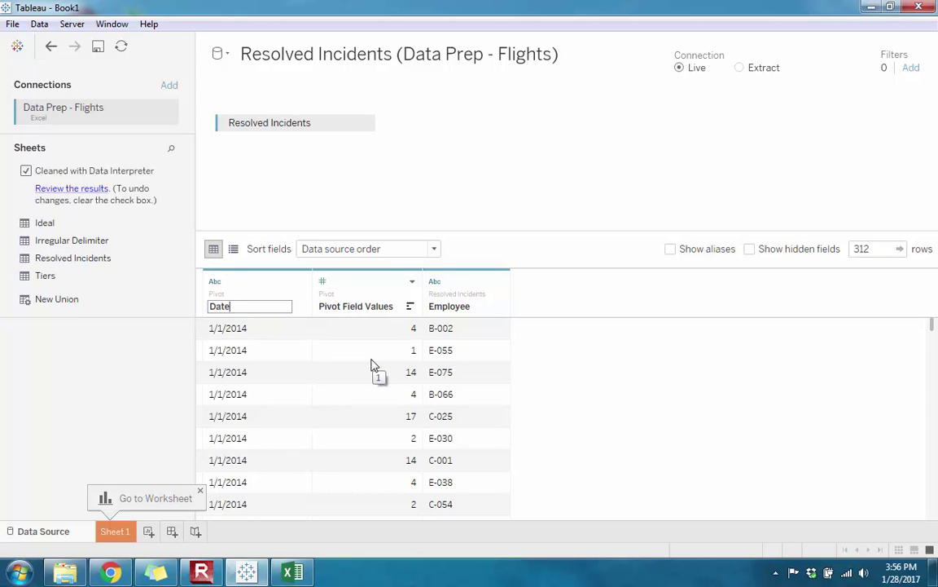
pyautogui.write('s')
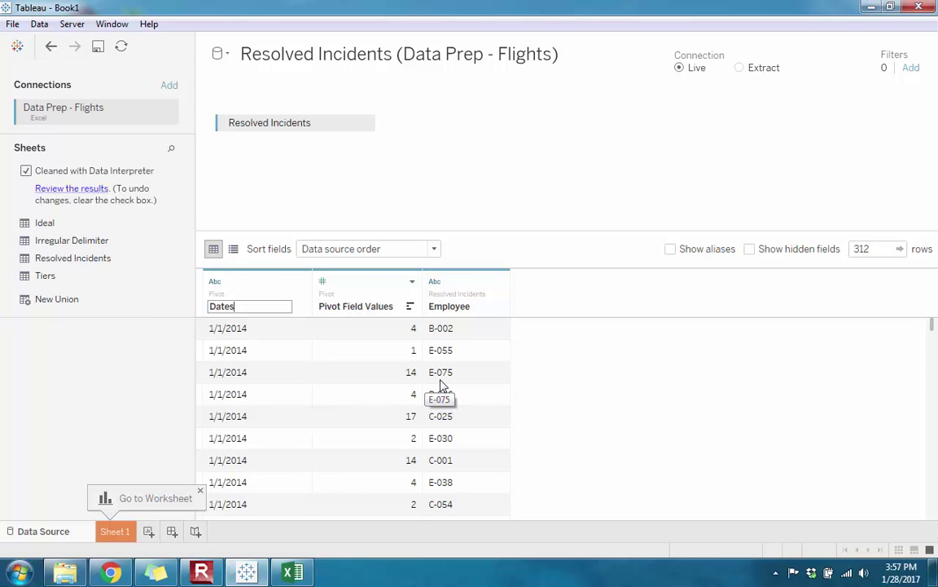
# Rename the Pivot Field Values field to Resolved Incidents
pyautogui.click(412, 282)
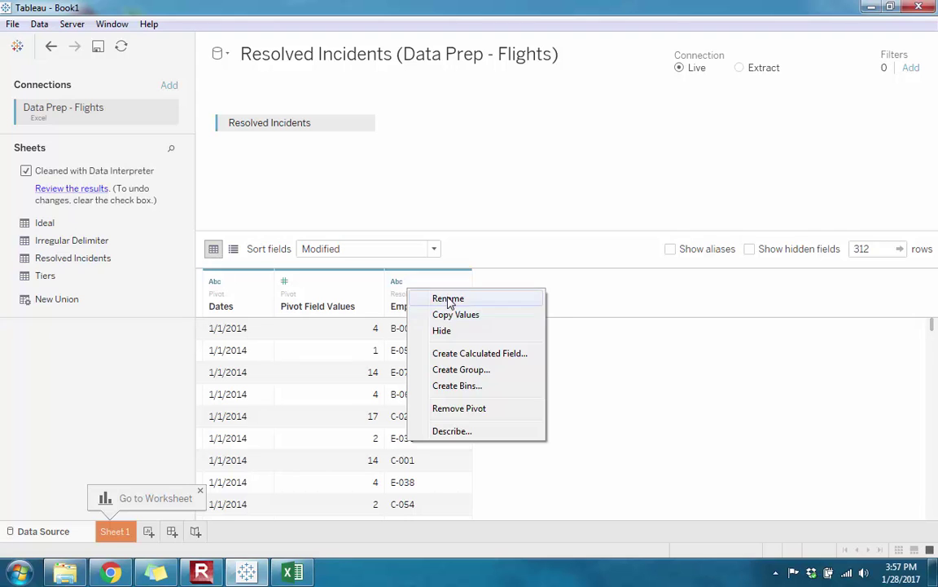
pyautogui.click(449, 299)
pyautogui.write('Reso')
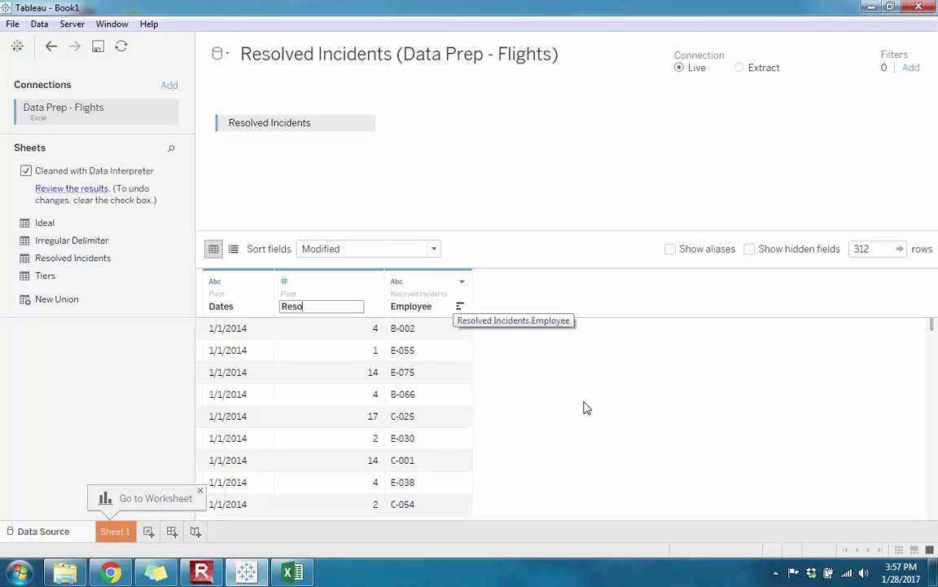
pyautogui.write('lved Incidents')
pyautogui.press('Return')
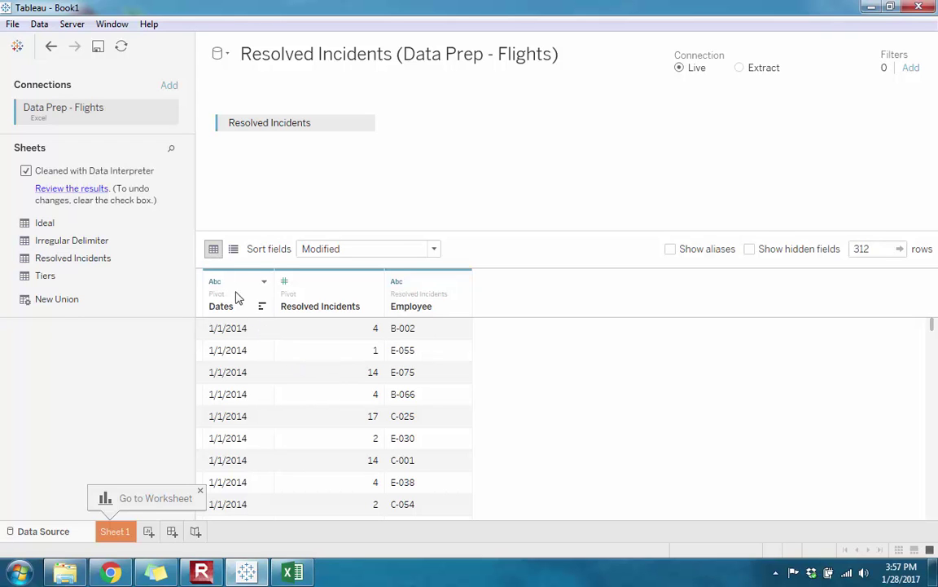
# Change the Dates field's data type to Date and apply the automatic Split to the Employee field
pyautogui.click(215, 281)
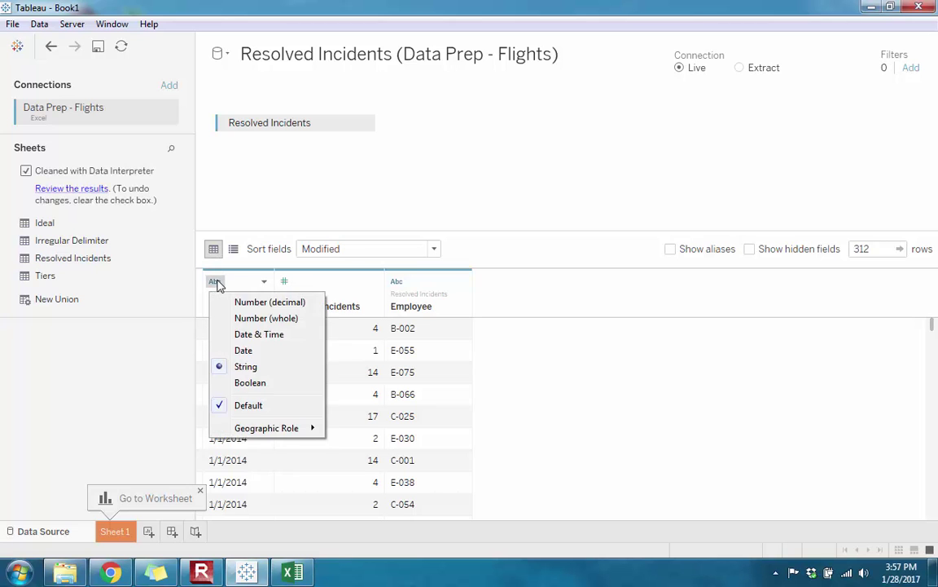
pyautogui.click(244, 349)
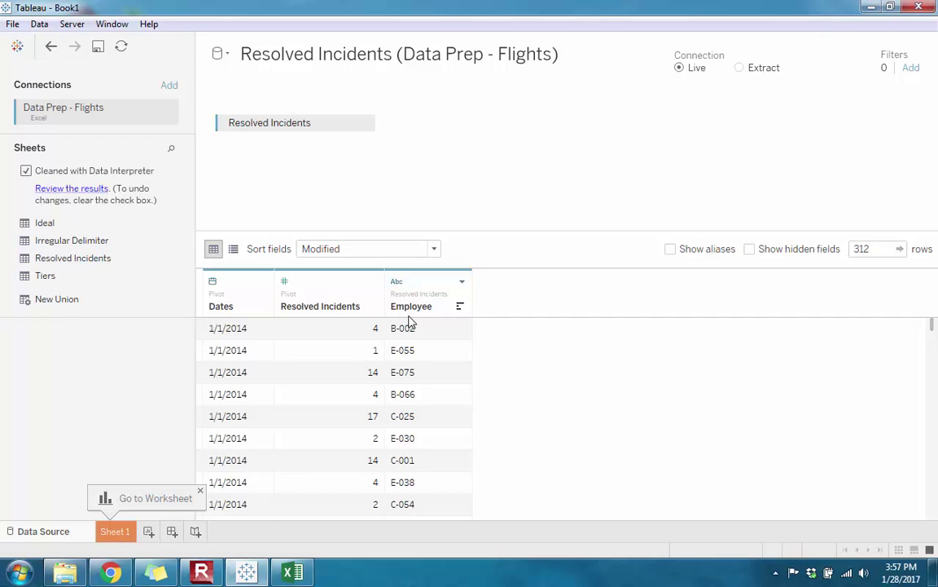
pyautogui.click(462, 284)
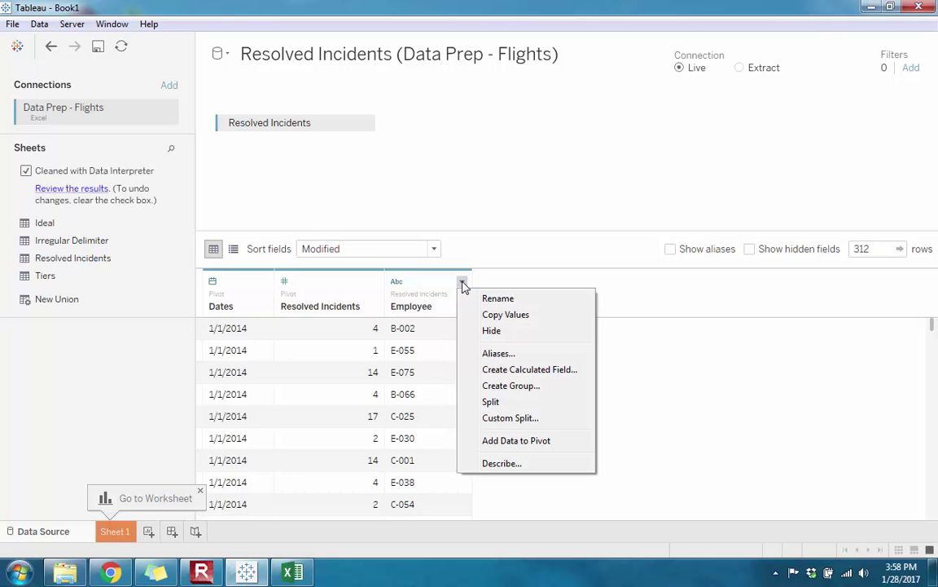
pyautogui.click(492, 404)
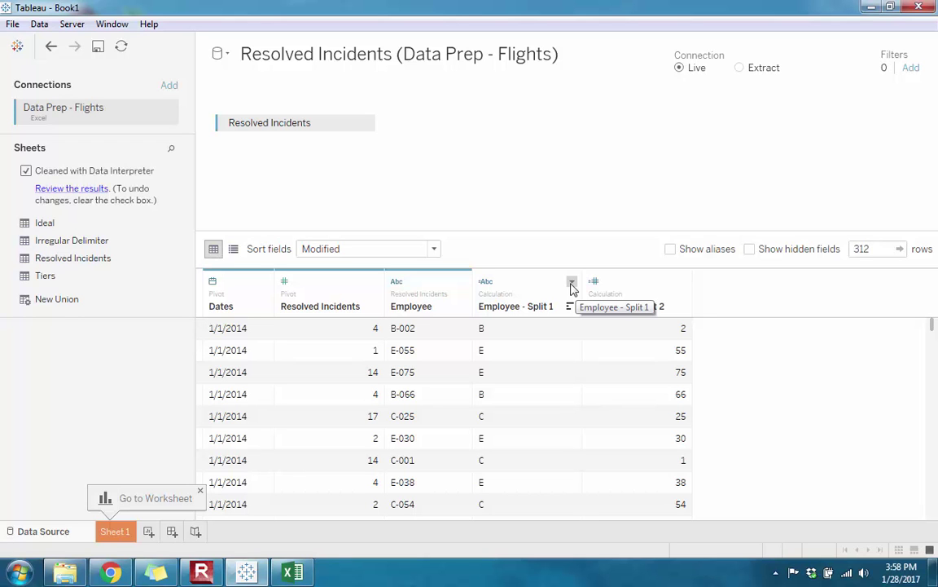
# Rename the first split field, which holds the letter part of Employee, to Location
pyautogui.click(572, 284)
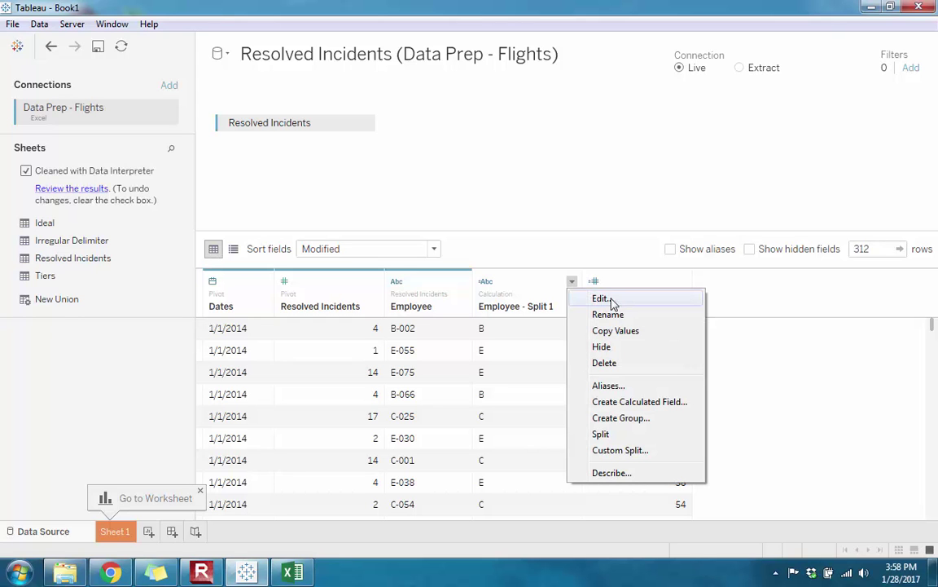
pyautogui.click(617, 320)
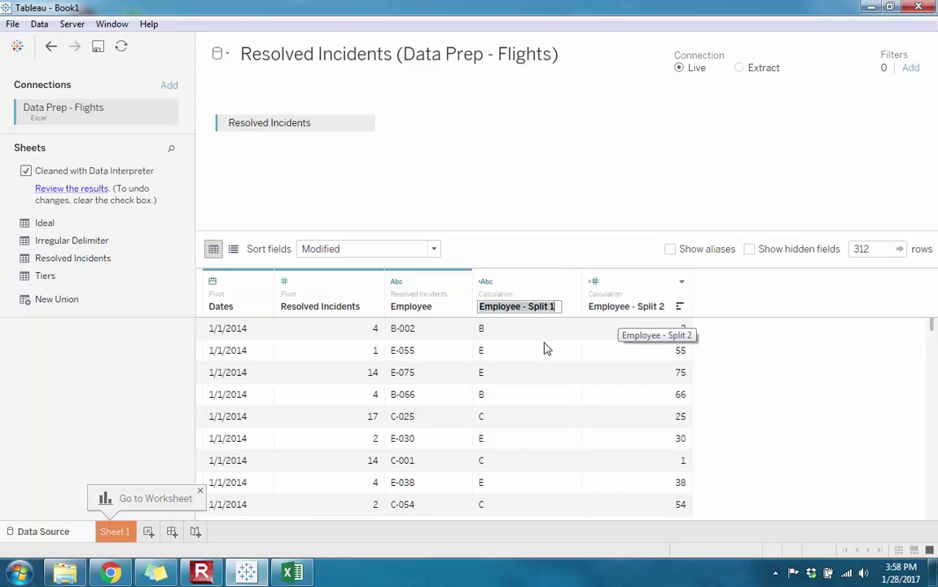
pyautogui.write('Location')
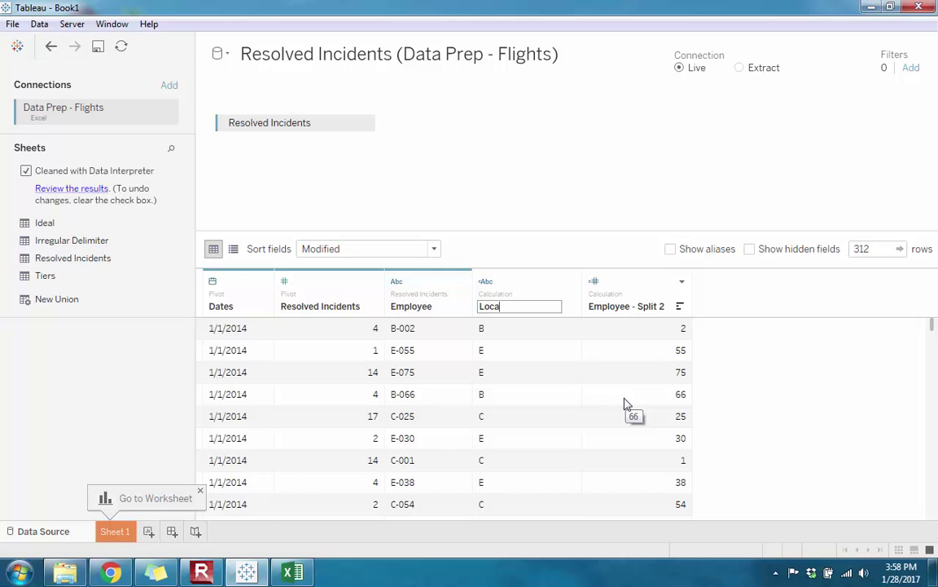
pyautogui.press('Return')
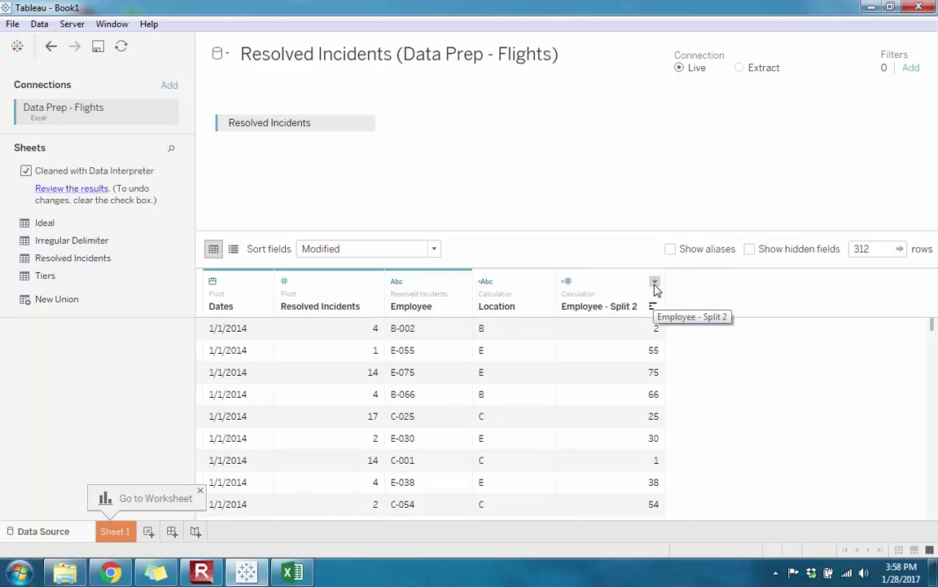
# Rename the second split field, which holds the numeric part of Employee, to EmployeeID
pyautogui.click(654, 282)
pyautogui.click(691, 315)
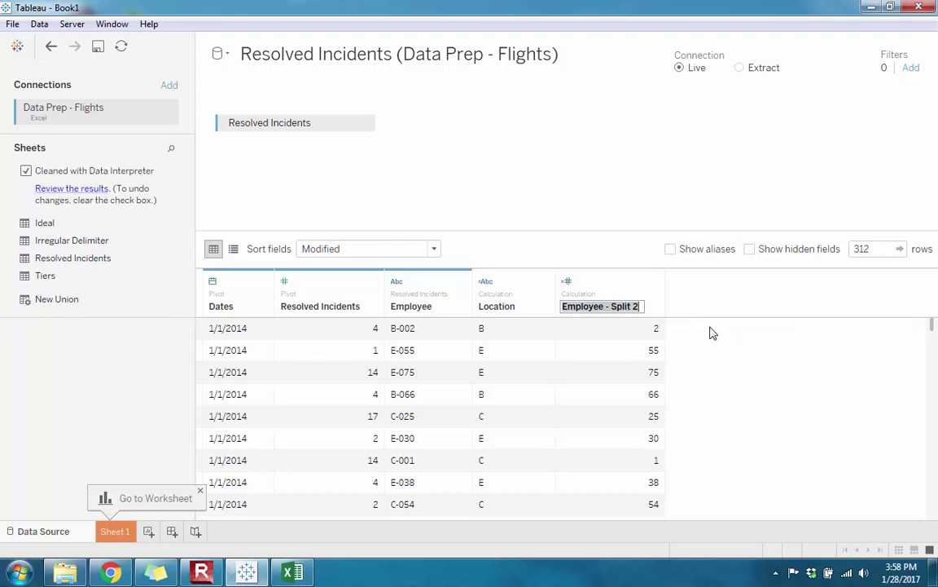
pyautogui.moveTo(638, 306); pyautogui.dragTo(602, 301)
pyautogui.press('BackSpace')
pyautogui.write('ID')
pyautogui.press('Return')
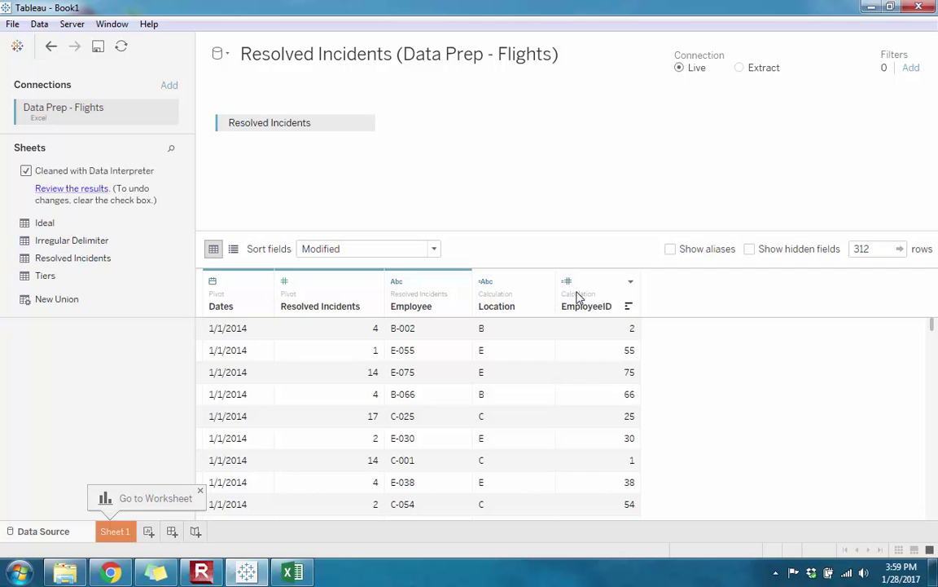
# Change the EmployeeID field's data type to String
pyautogui.click(632, 283)
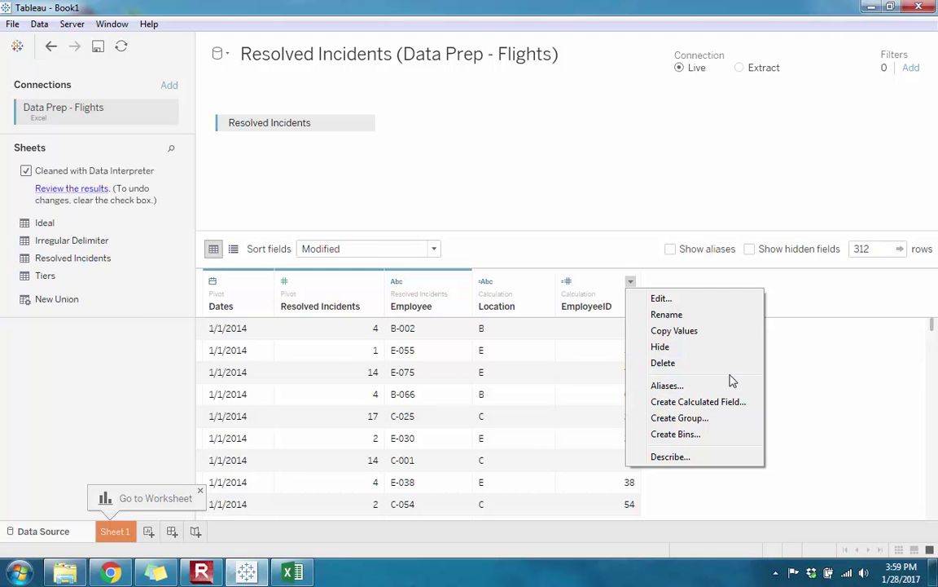
pyautogui.click(569, 282)
pyautogui.click(570, 282)
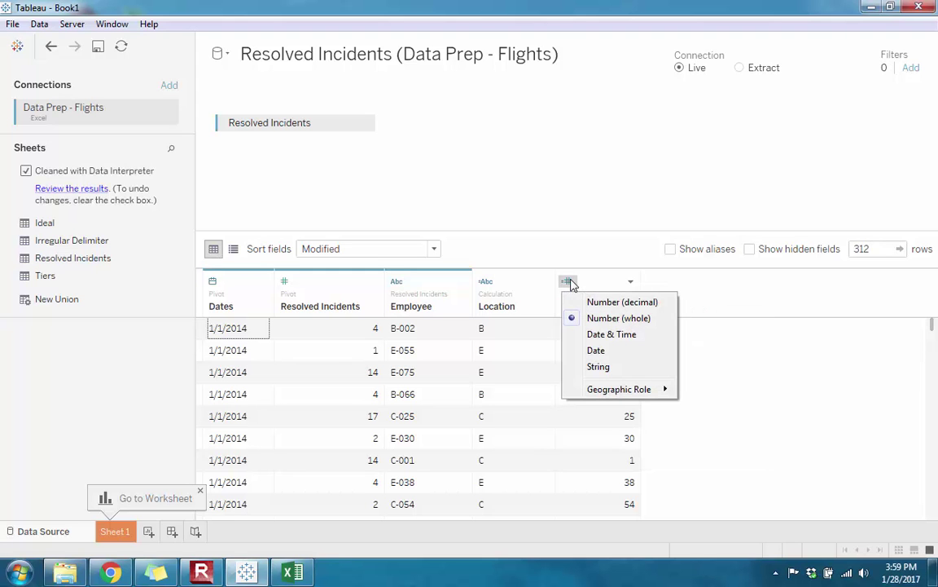
pyautogui.click(598, 368)
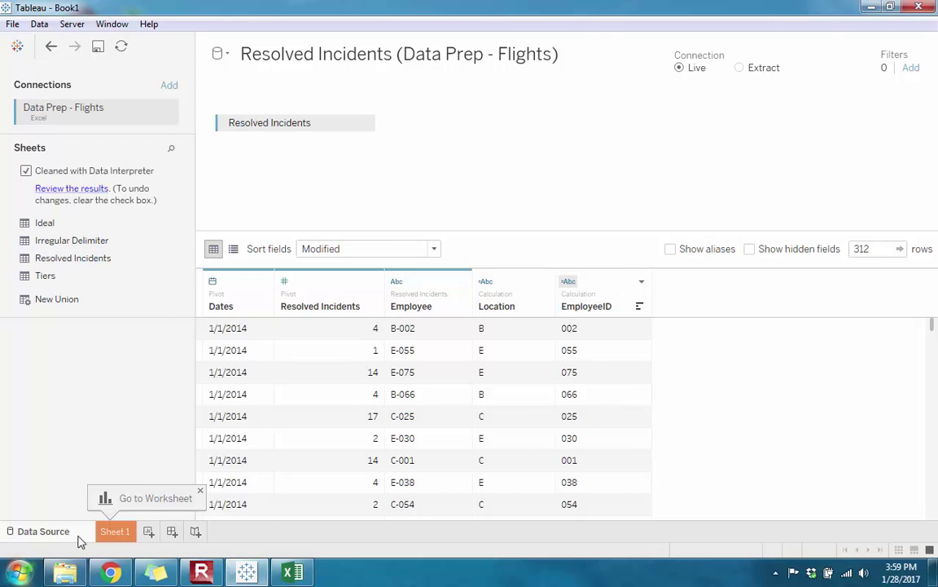
# On Sheet 1, build a bar chart of summed Resolved Incidents as columns by EmployeeID as rows, sorted in descending order
pyautogui.click(115, 532)
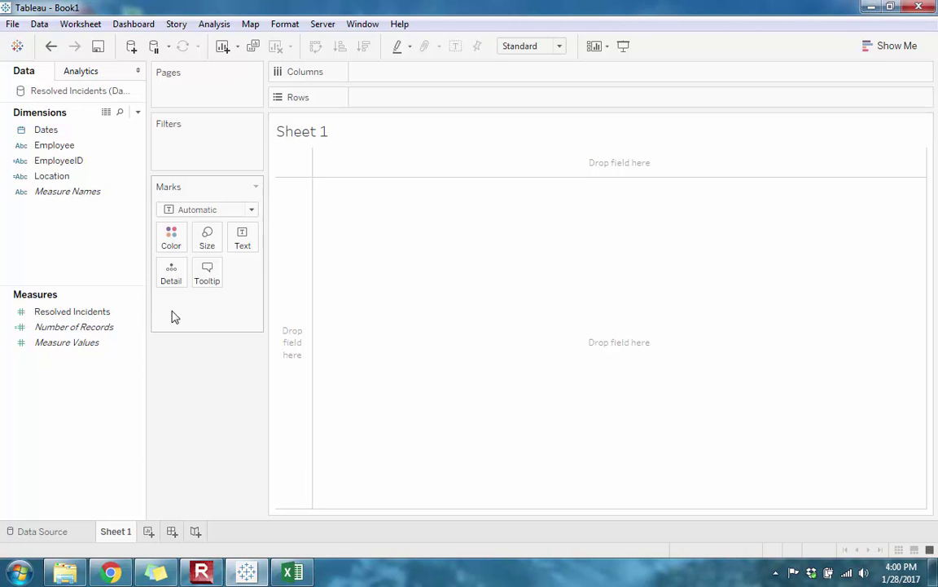
pyautogui.click(78, 312)
pyautogui.click(80, 160)
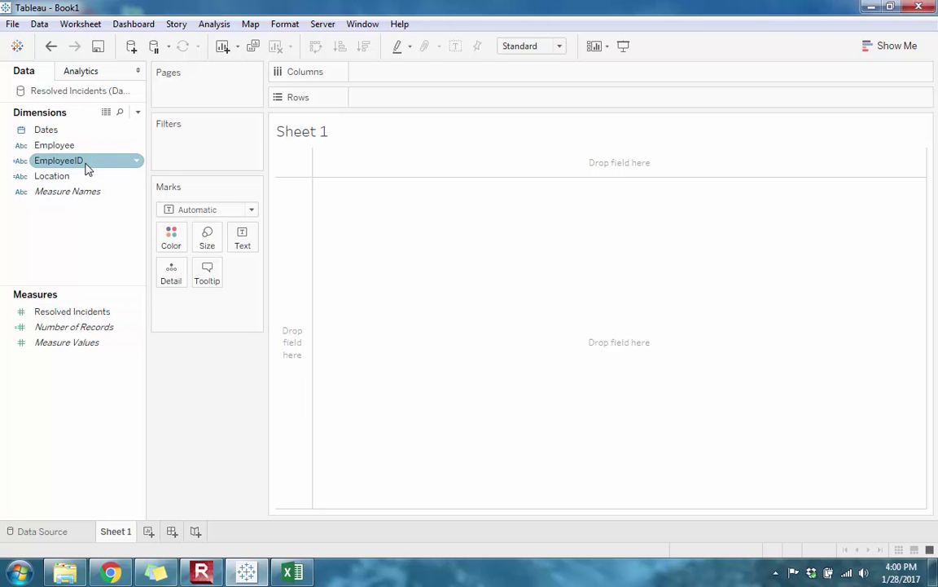
pyautogui.click(86, 167)
pyautogui.doubleClick(88, 167)
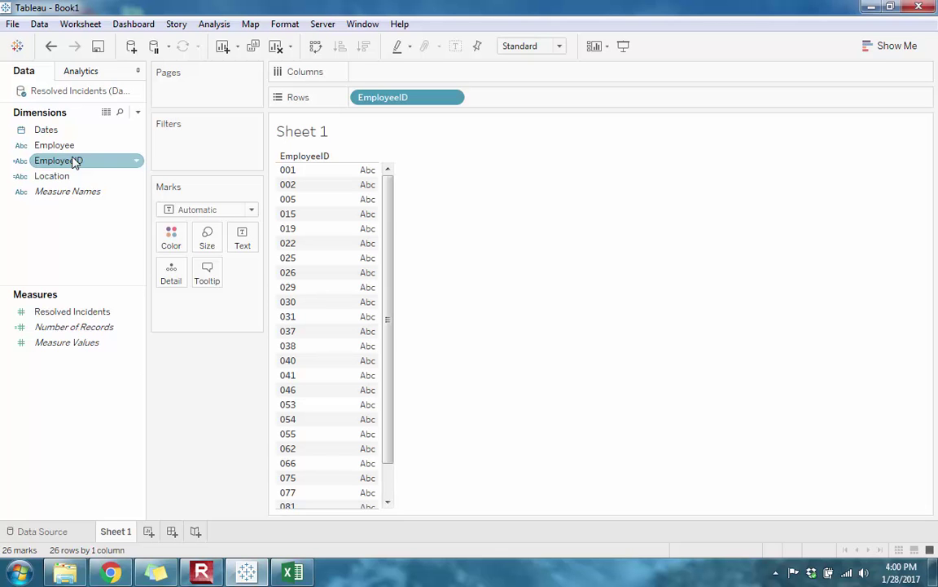
pyautogui.moveTo(79, 316); pyautogui.dragTo(389, 78)
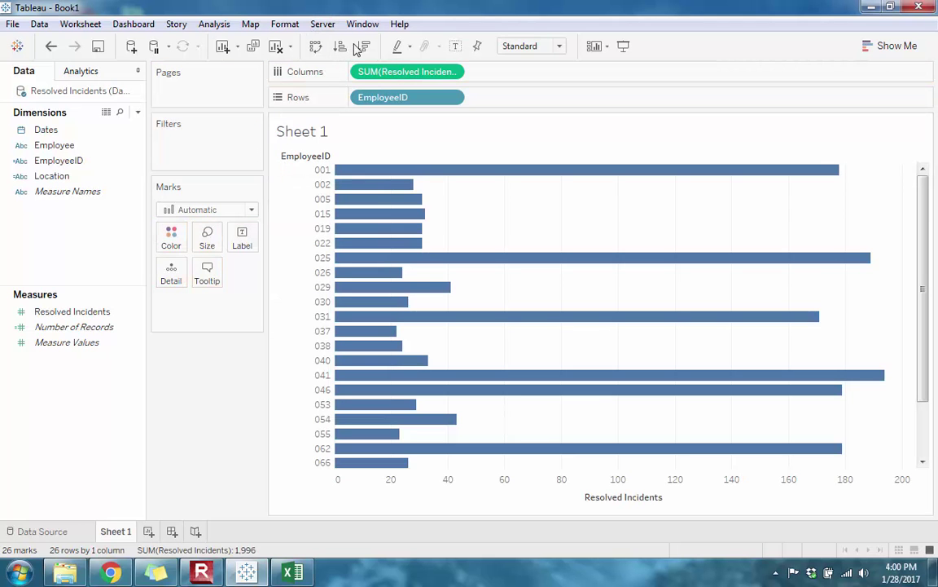
pyautogui.click(363, 46)
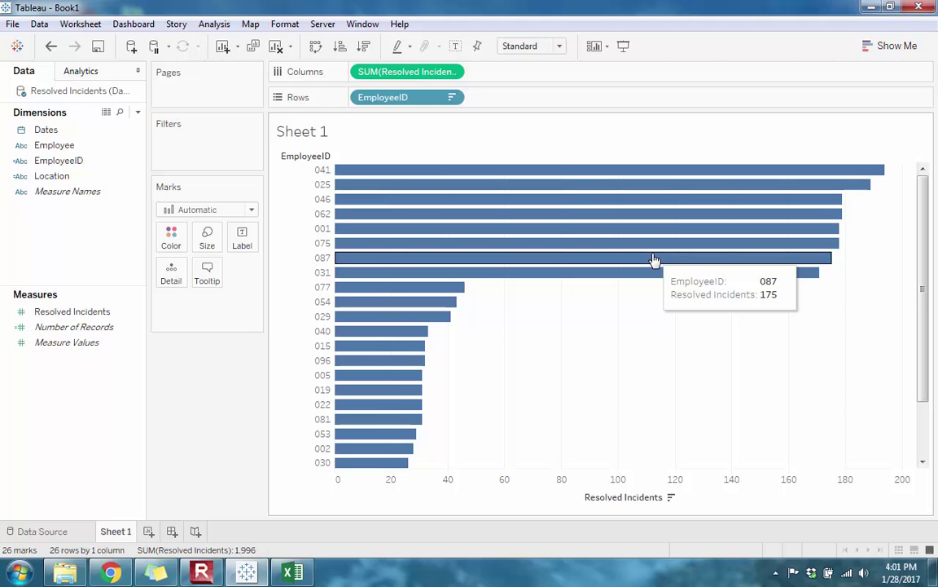
# Switch to the marked Data Prep - Flights workbook in Excel, look through its sheets and open Tiers
pyautogui.click(300, 571)
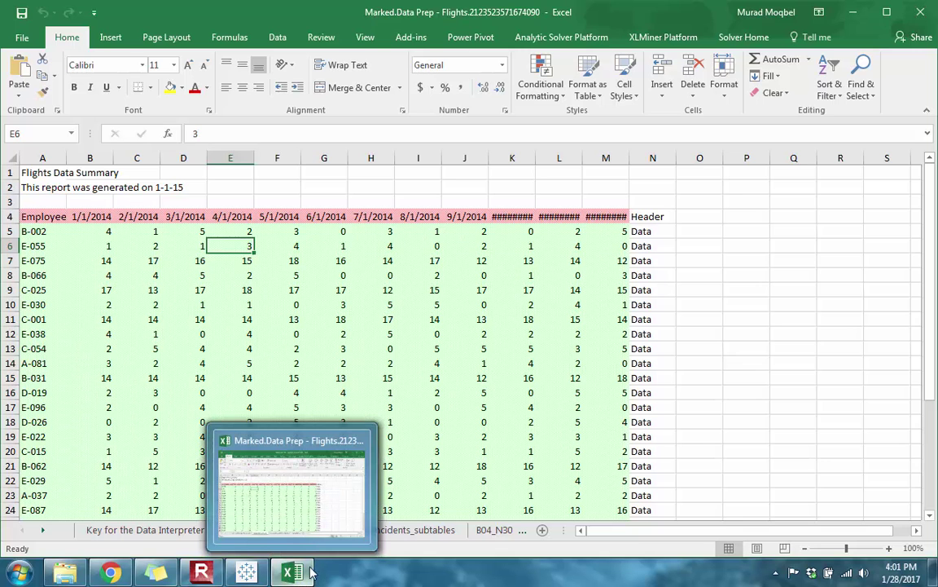
pyautogui.click(493, 481)
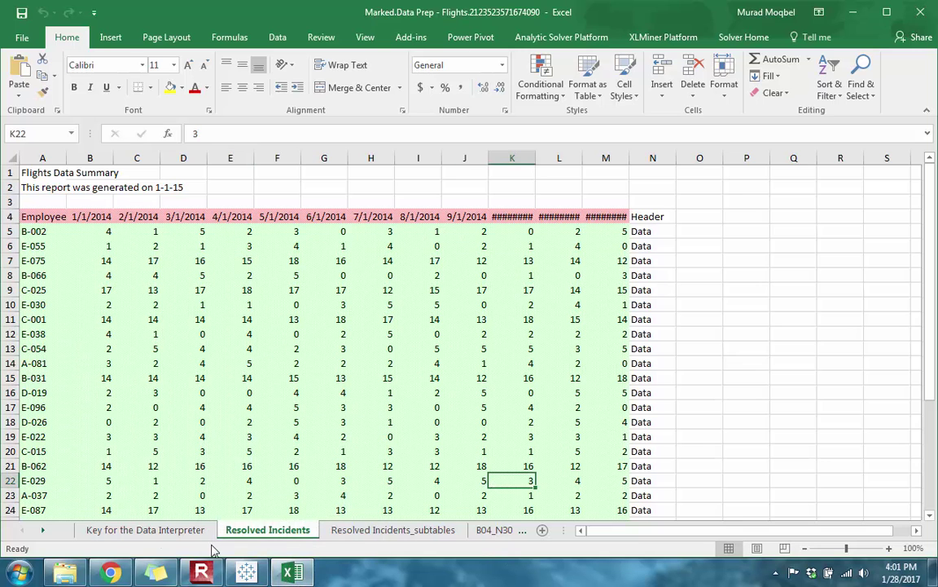
pyautogui.click(44, 530)
pyautogui.click(44, 531)
pyautogui.click(44, 530)
pyautogui.click(45, 531)
pyautogui.click(45, 530)
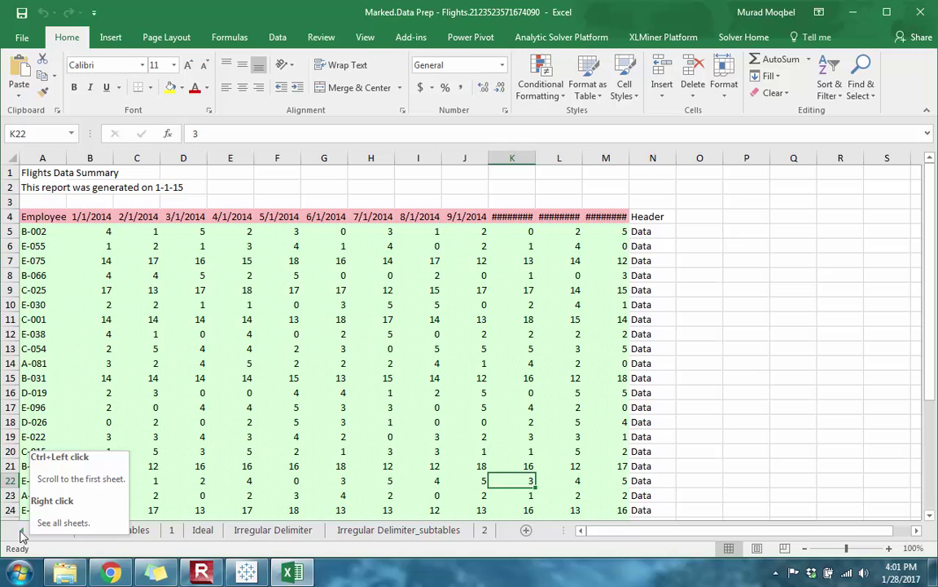
pyautogui.click(21, 534)
pyautogui.click(21, 534)
pyautogui.click(21, 533)
pyautogui.click(21, 534)
pyautogui.click(299, 531)
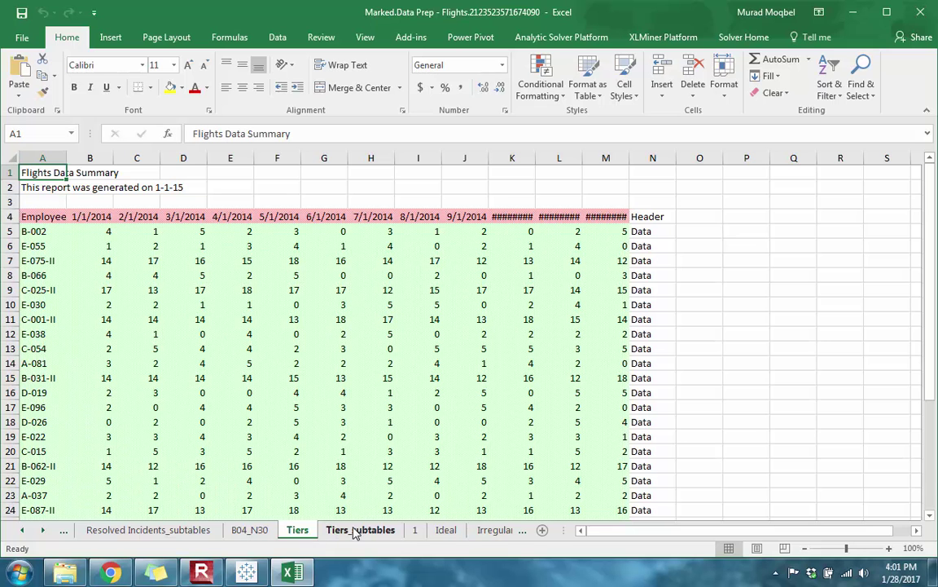
# Compare the Tiers sheet with the neighbouring B04_N30, Tiers_subtables and 1 sheets, ending on Tiers
pyautogui.click(250, 530)
pyautogui.click(298, 530)
pyautogui.click(359, 538)
pyautogui.click(249, 534)
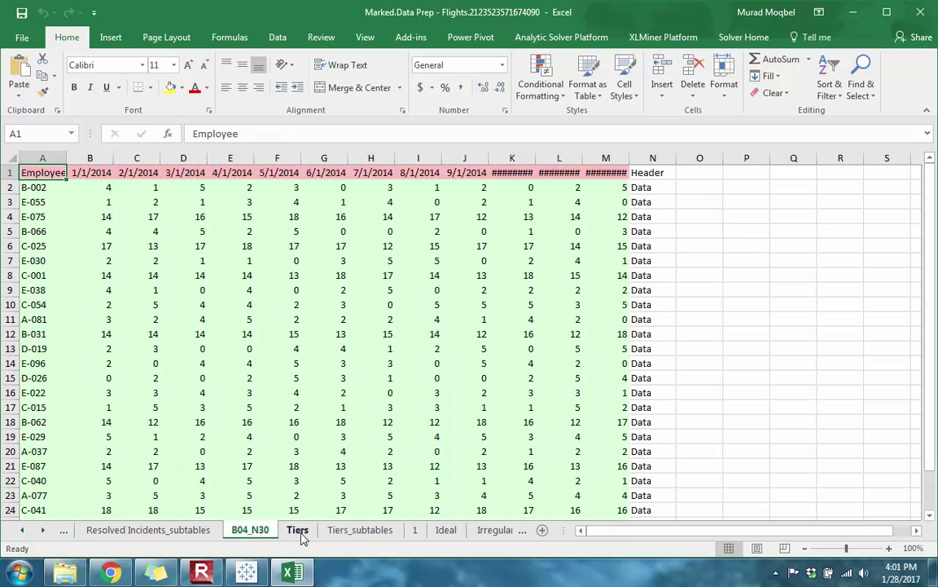
pyautogui.click(299, 533)
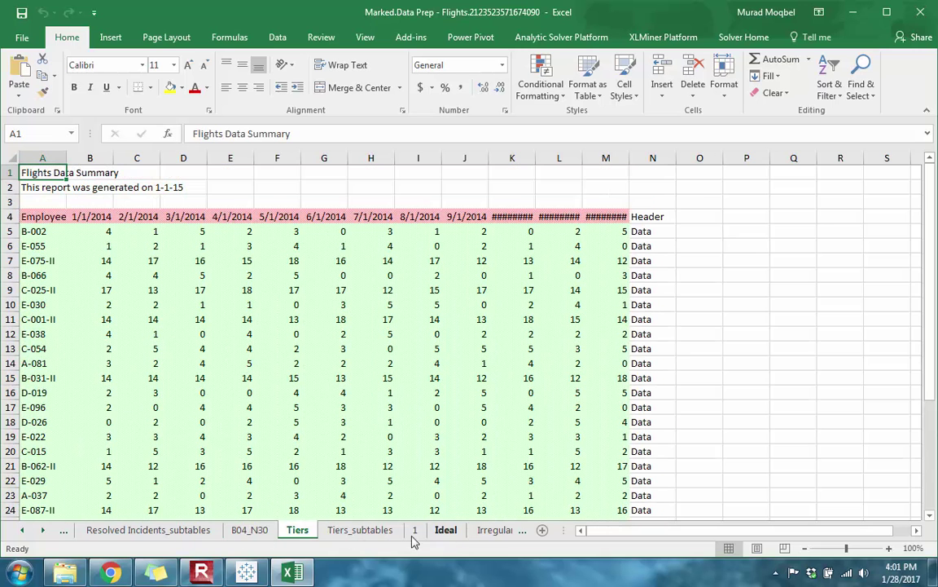
pyautogui.click(414, 531)
pyautogui.click(359, 533)
pyautogui.click(308, 533)
# Examine the Employee codes with the -II suffix in column A of the Tiers sheet
pyautogui.click(56, 261)
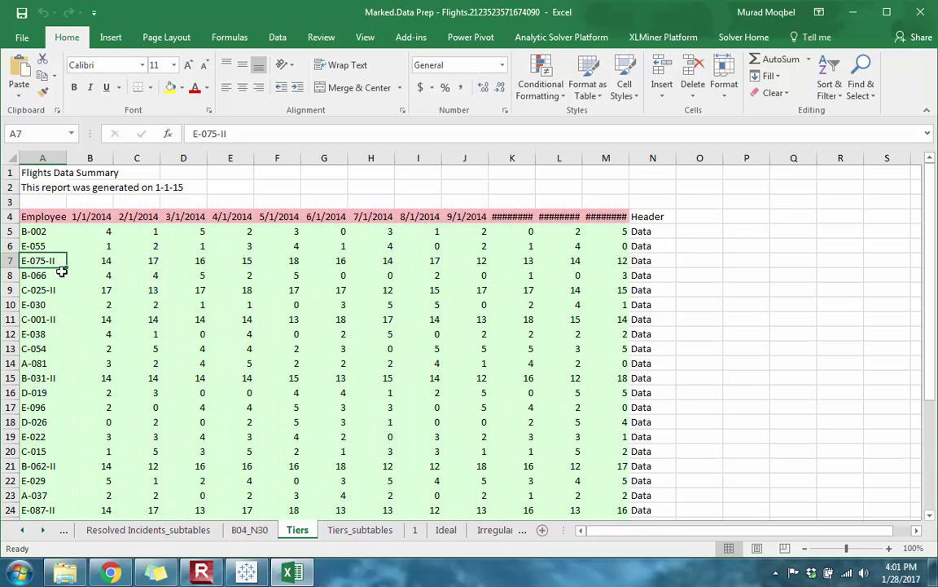
pyautogui.click(58, 287)
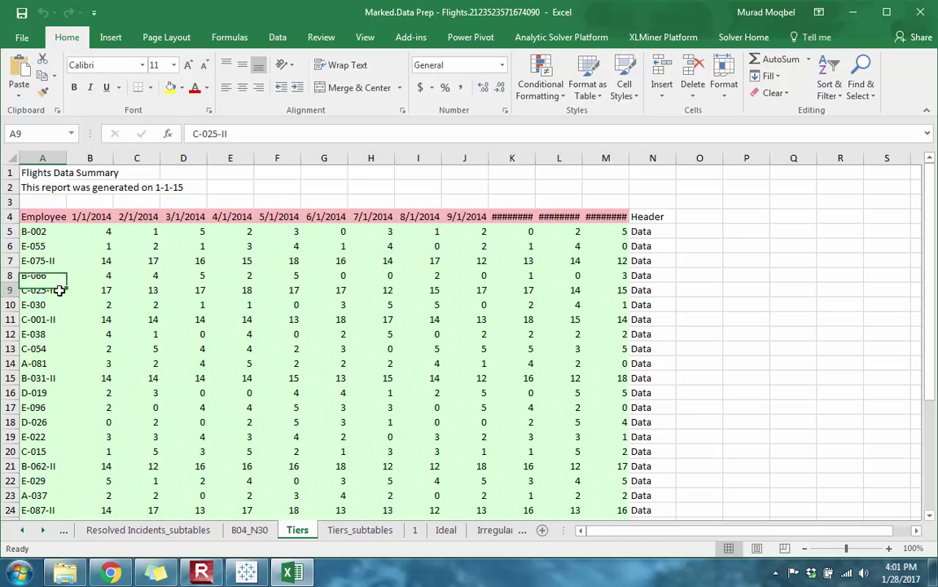
pyautogui.click(58, 318)
pyautogui.click(70, 376)
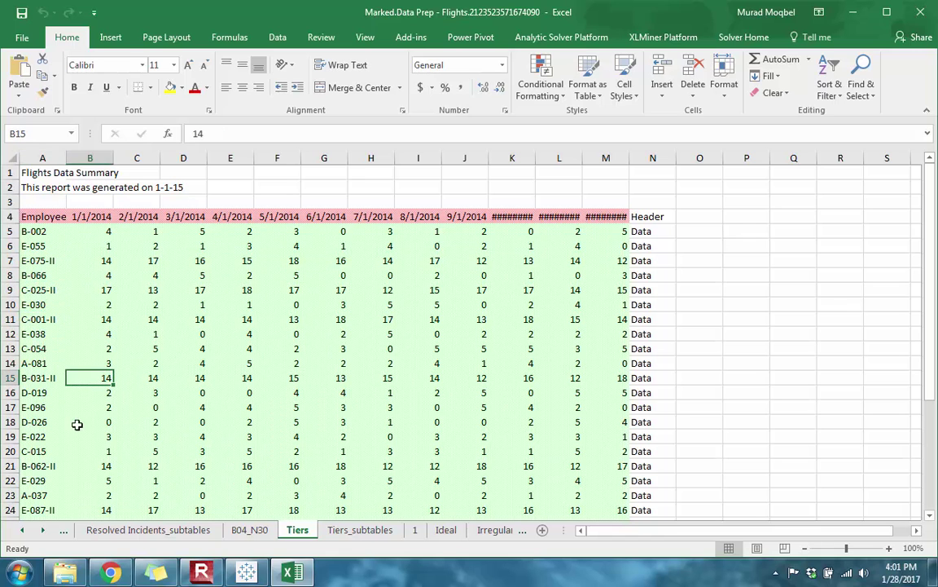
pyautogui.click(49, 377)
pyautogui.click(51, 466)
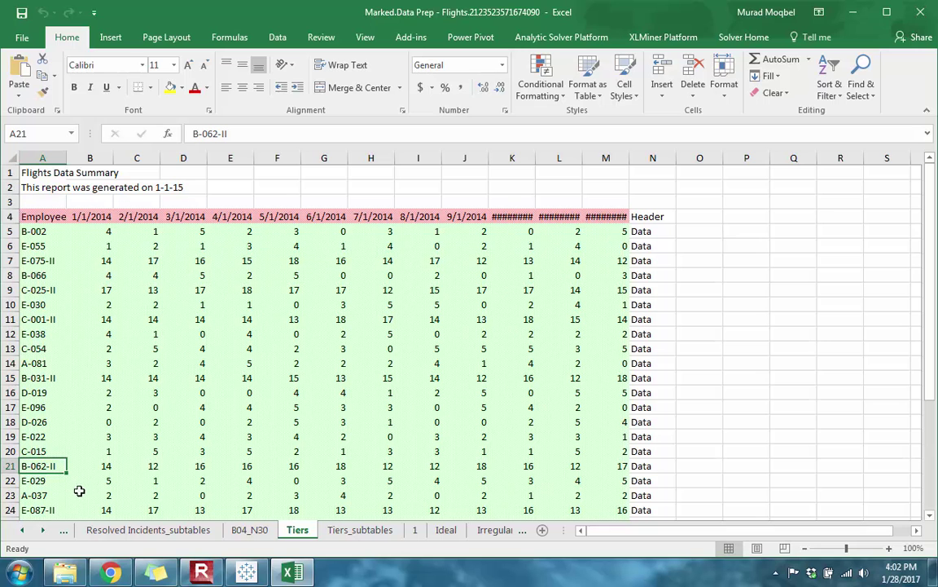
# Switch back to the Tableau workbook and view the Resolved Incidents data source behind Sheet 1
pyautogui.click(859, 11)
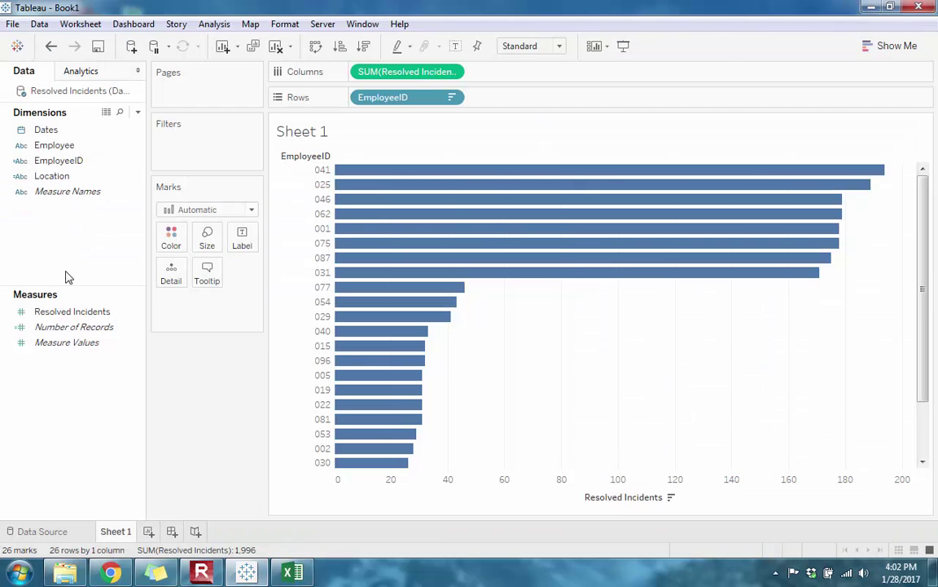
pyautogui.click(16, 48)
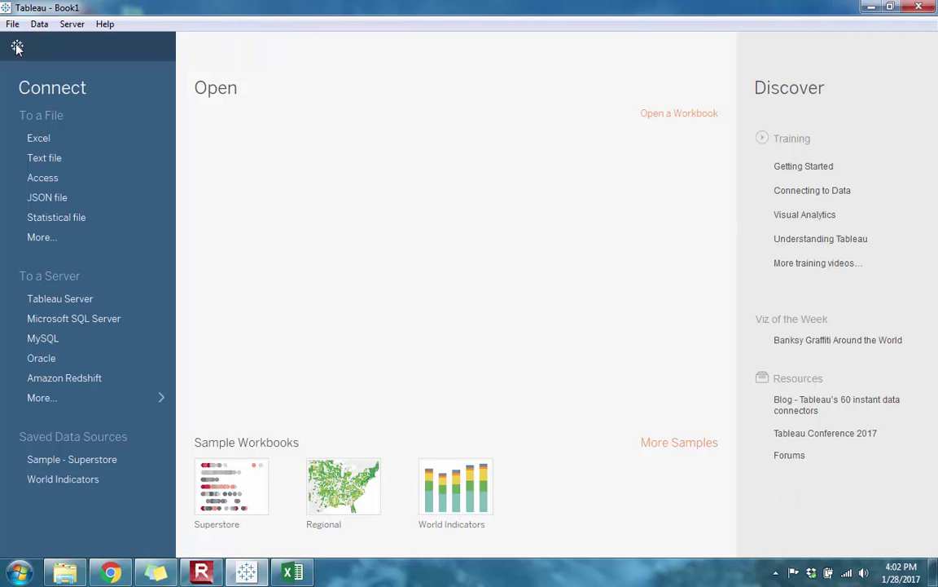
pyautogui.click(16, 48)
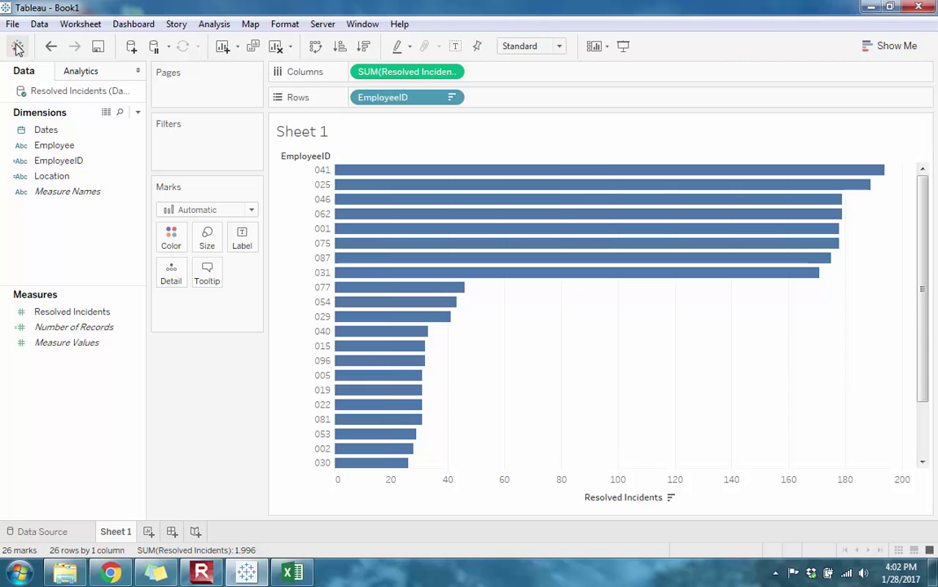
pyautogui.click(17, 48)
pyautogui.click(16, 48)
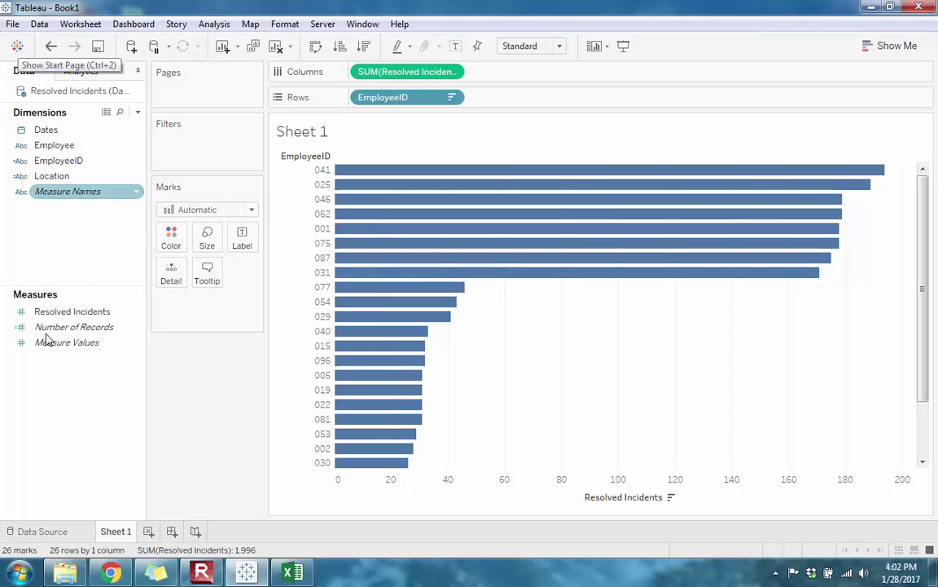
pyautogui.click(45, 532)
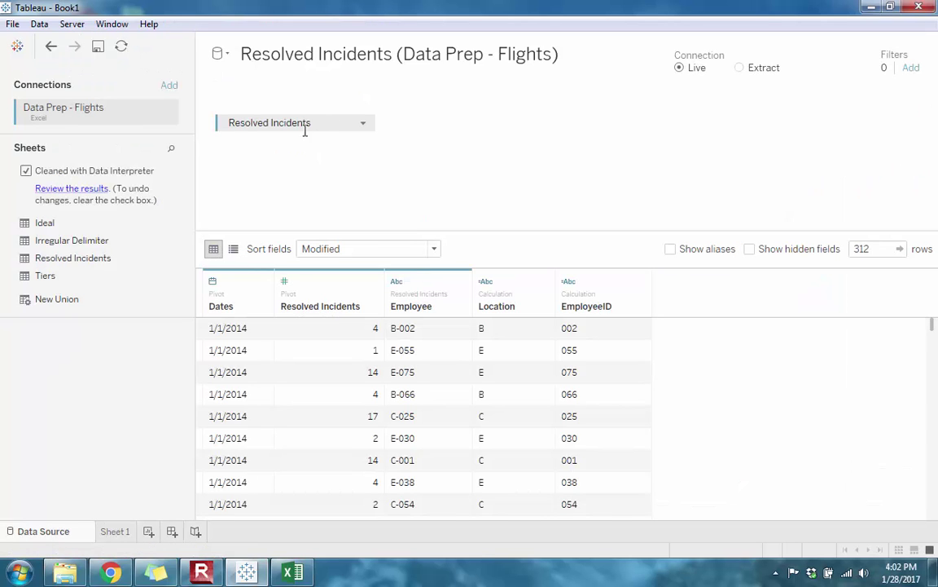
pyautogui.moveTo(73, 257); pyautogui.dragTo(338, 127)
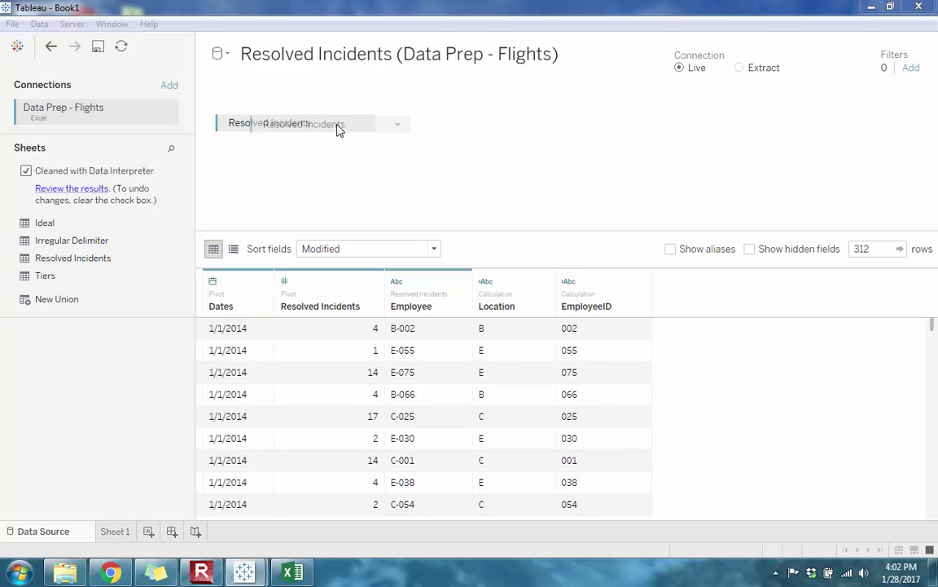
pyautogui.moveTo(340, 131); pyautogui.dragTo(330, 130)
# Connect to the Data Prep - Flights Excel workbook as a new data source and use its Tiers sheet
pyautogui.click(17, 46)
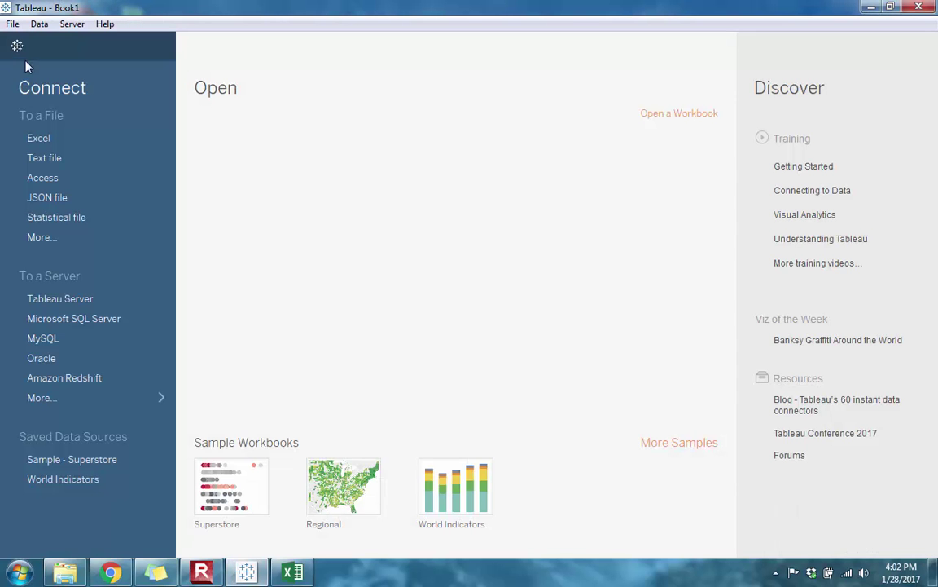
pyautogui.click(49, 140)
pyautogui.click(358, 133)
pyautogui.click(522, 361)
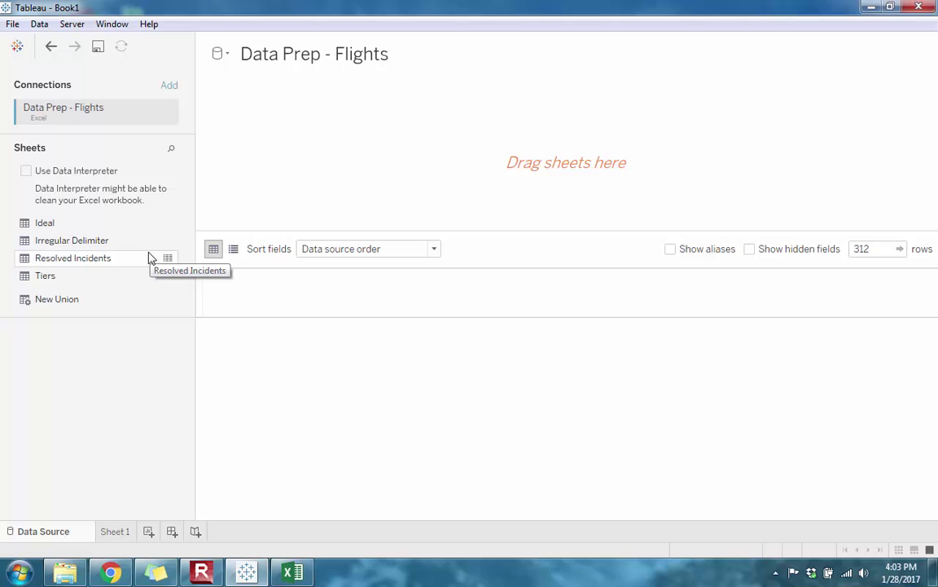
pyautogui.doubleClick(49, 281)
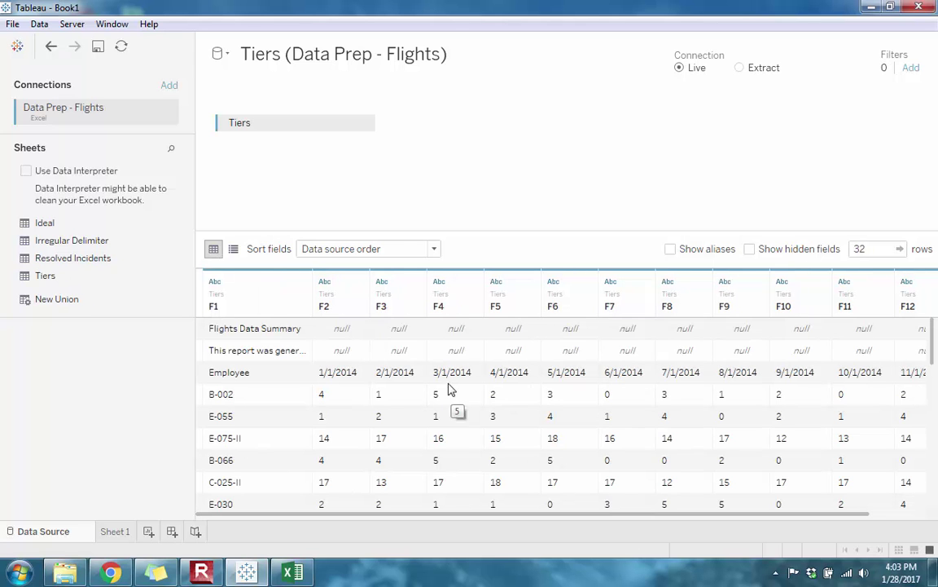
# Clean the Tiers sheet with Data Interpreter and pivot its date columns from 1/1/2014 through 12/1/2014
pyautogui.click(26, 172)
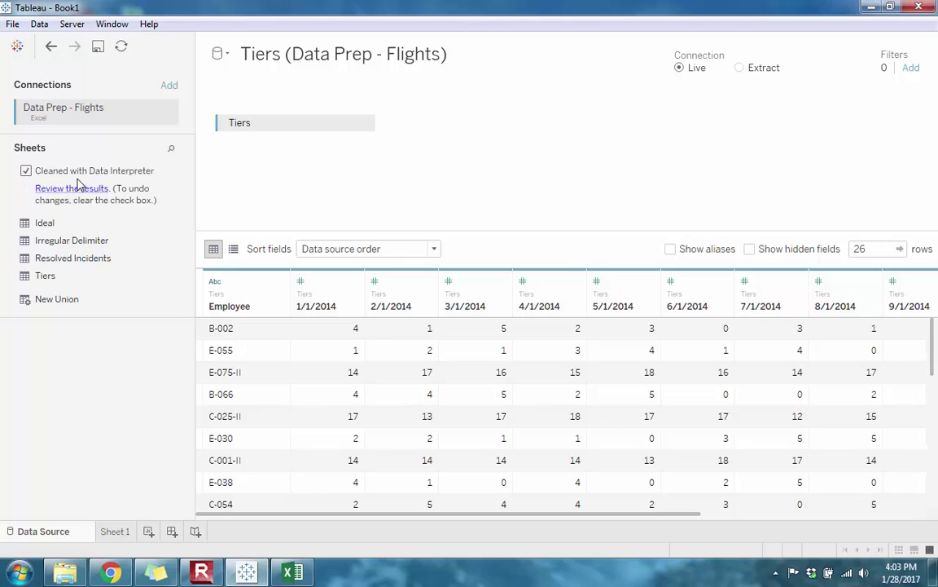
pyautogui.click(314, 292)
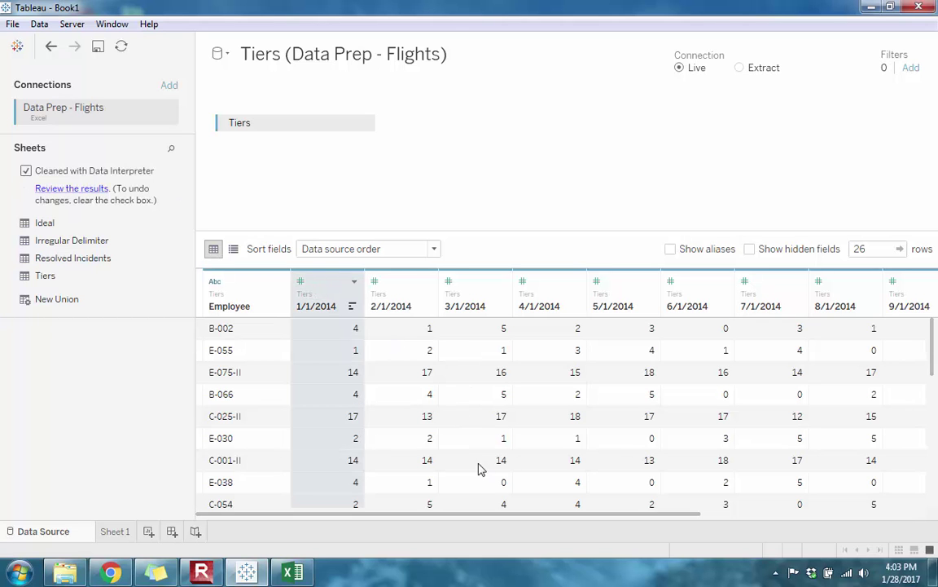
pyautogui.moveTo(484, 516); pyautogui.dragTo(755, 524)
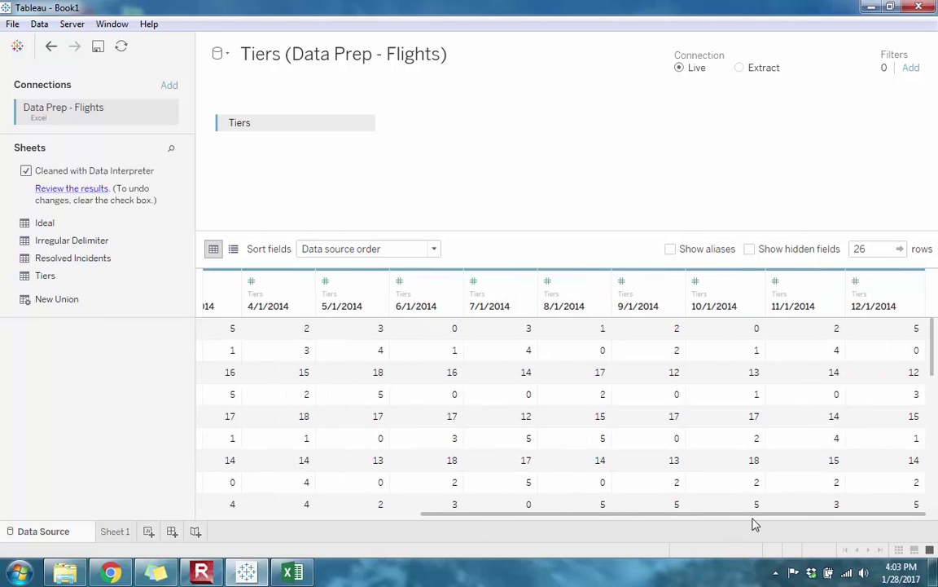
pyautogui.keyDown('shift'); pyautogui.click(888, 283); pyautogui.keyUp('shift')
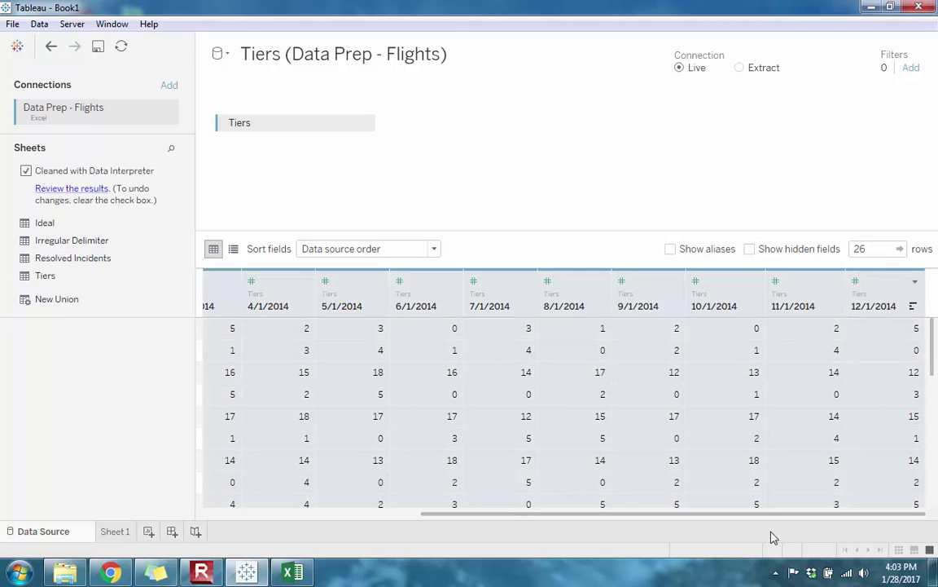
pyautogui.moveTo(772, 522); pyautogui.dragTo(540, 540)
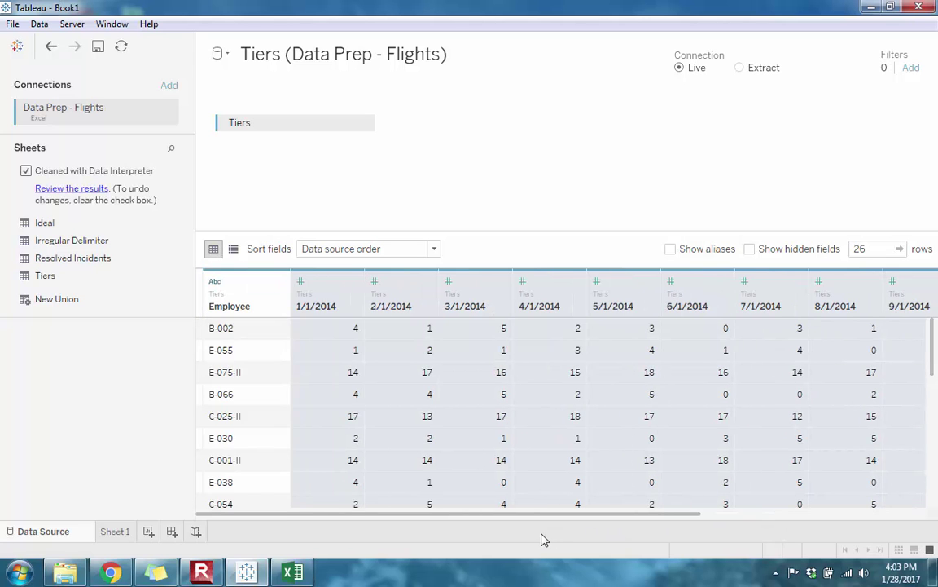
pyautogui.click(354, 285)
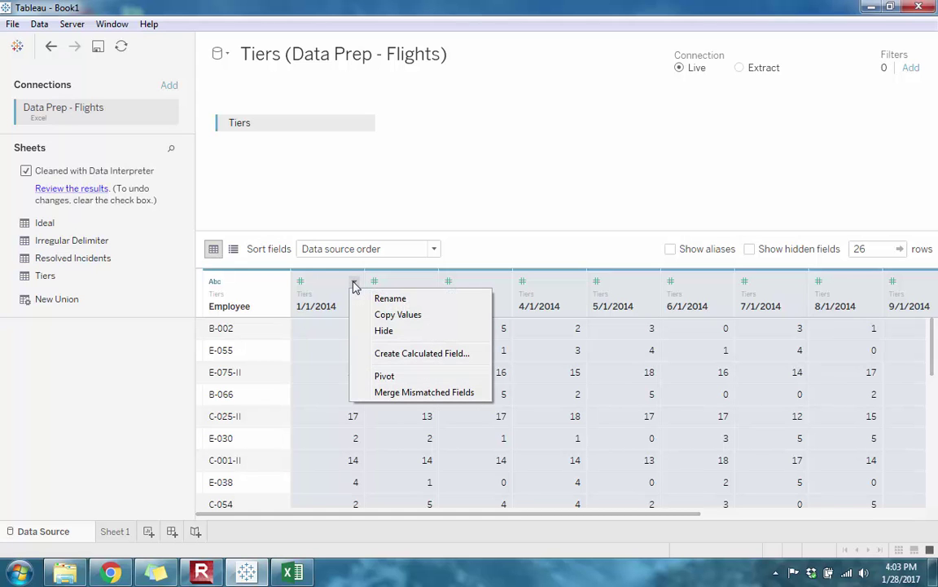
pyautogui.click(385, 376)
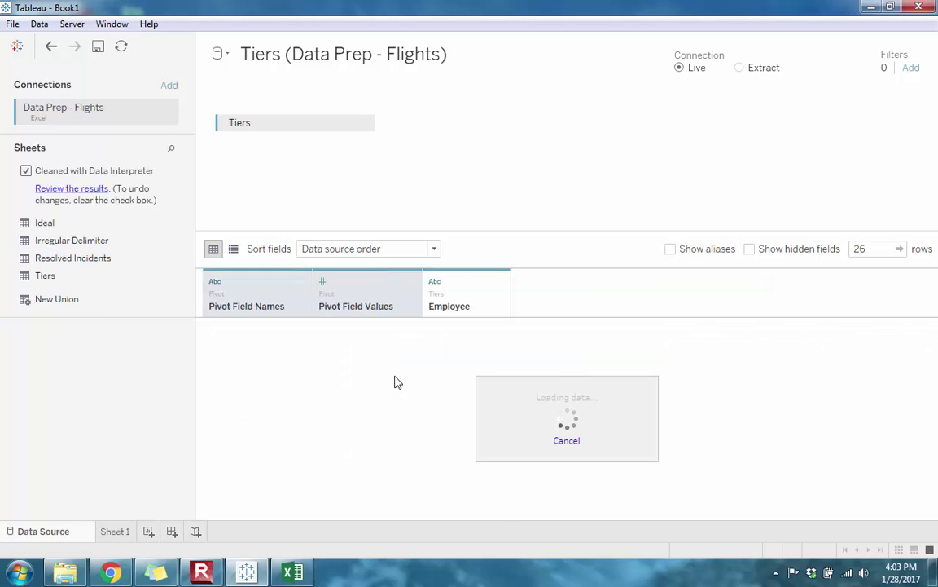
# Change the Pivot Field Names column to the Date type and rename it Dates
pyautogui.click(215, 282)
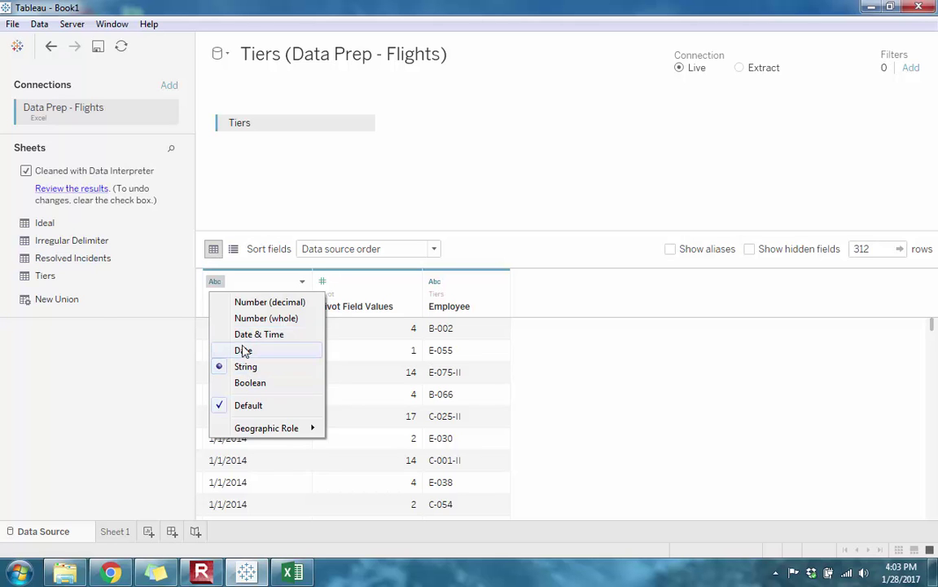
pyautogui.click(243, 350)
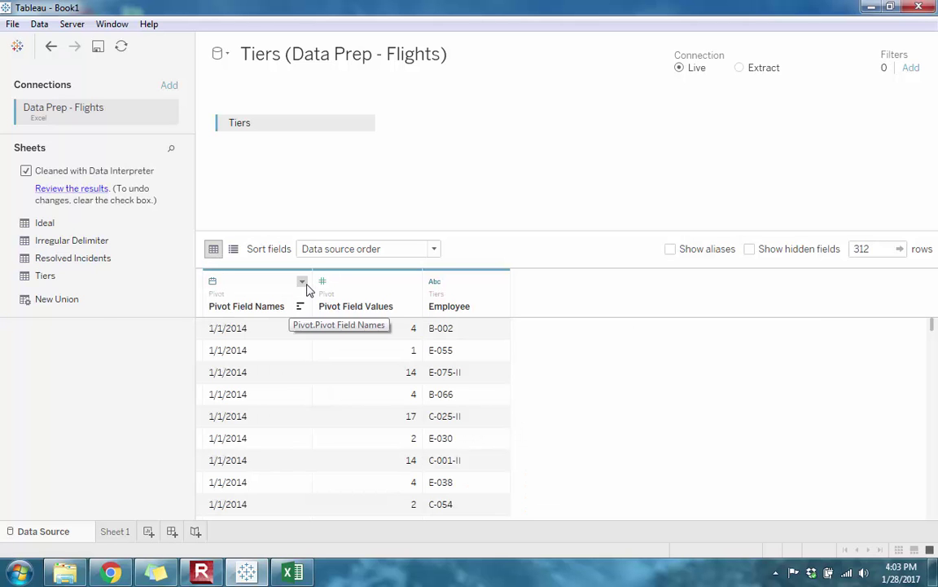
pyautogui.click(302, 281)
pyautogui.click(346, 301)
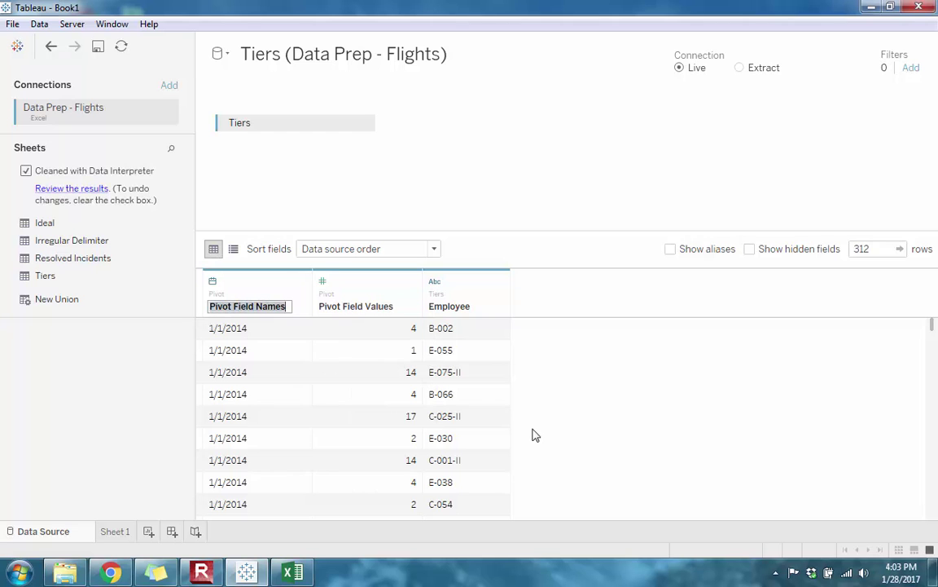
pyautogui.write('Dates')
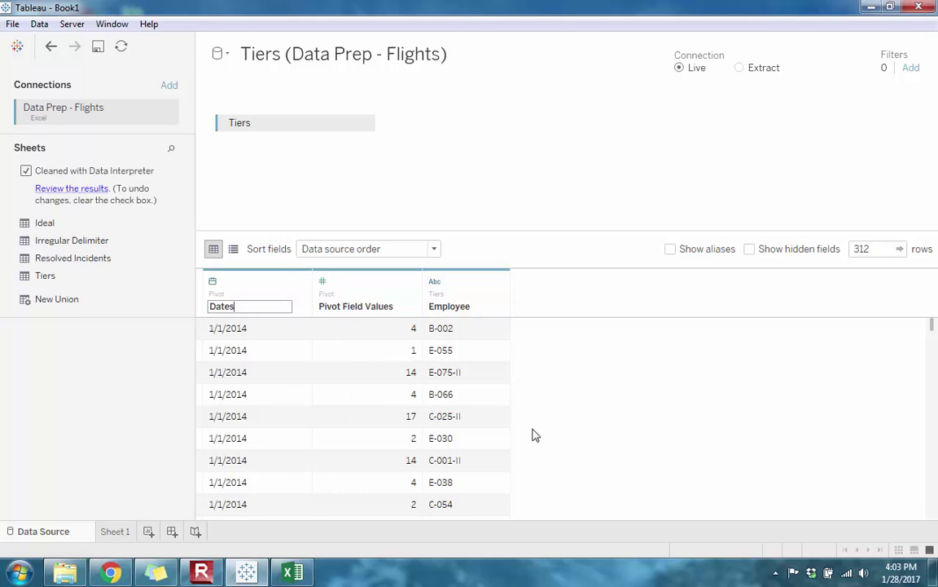
pyautogui.press('Return')
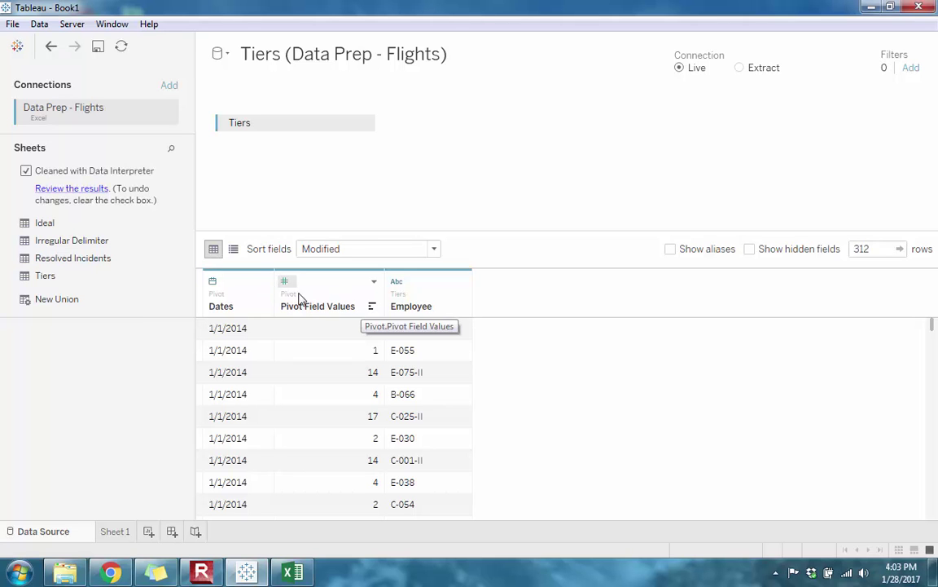
# Rename the Pivot Field Values column as Resolved Incidents
pyautogui.click(375, 285)
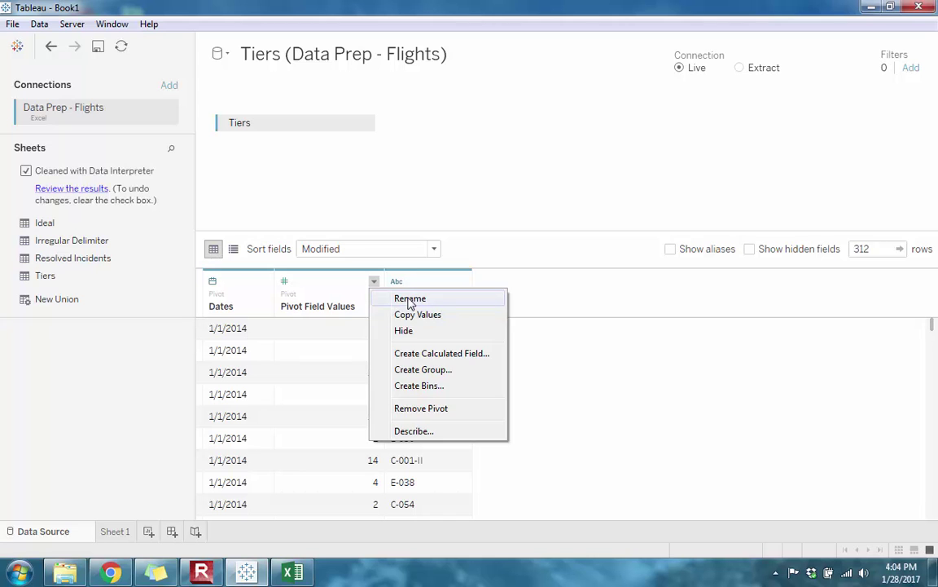
pyautogui.click(396, 299)
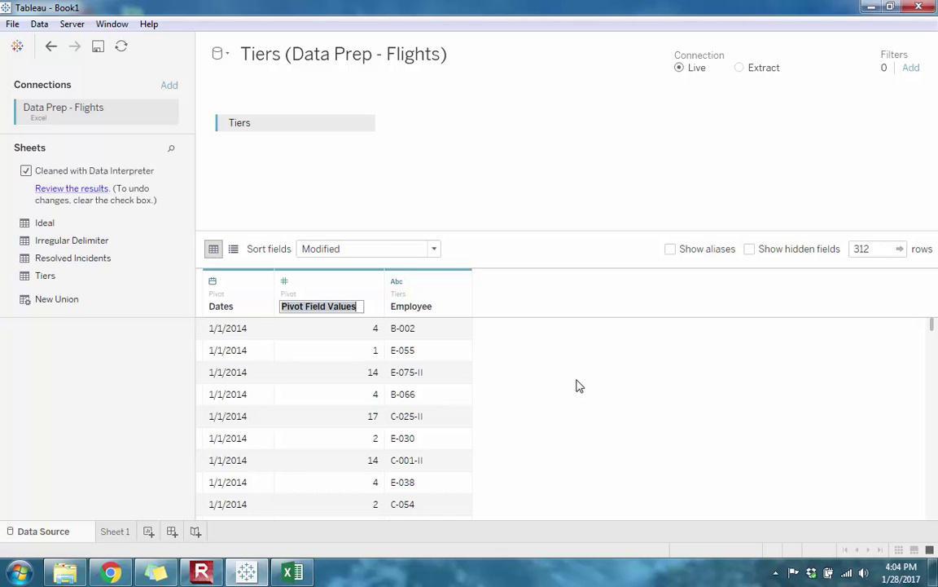
pyautogui.write('Resolved Incidents')
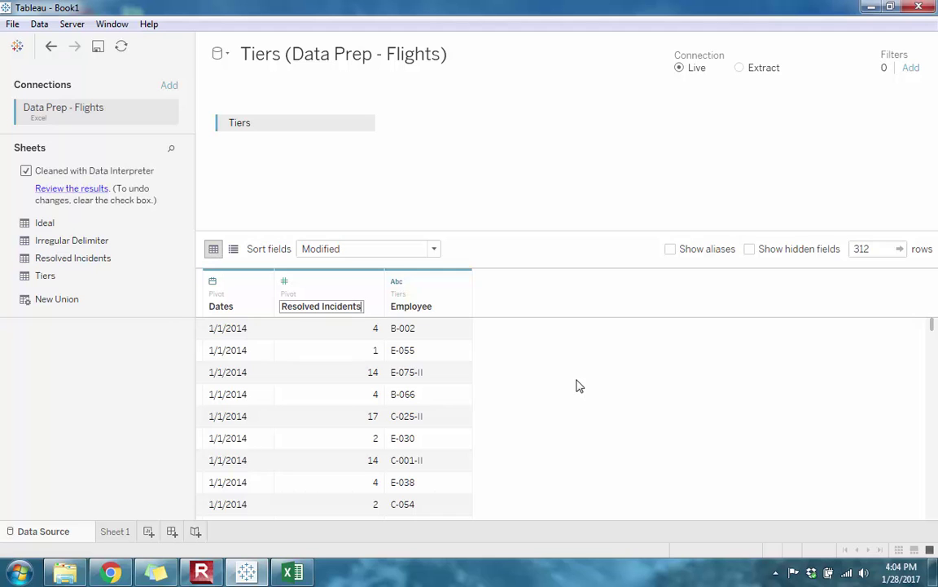
pyautogui.press('Return')
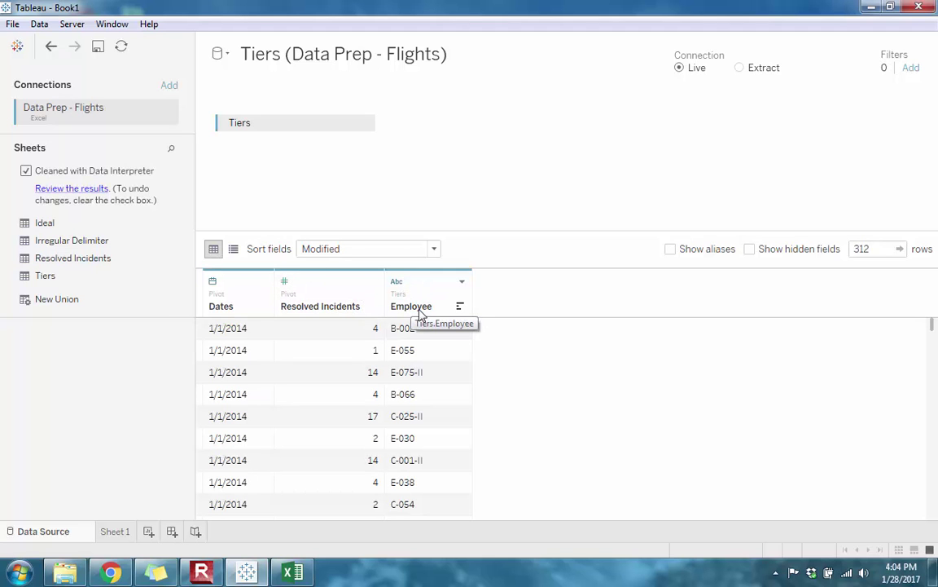
# Apply a custom split to the Employee column with the separator "-", splitting off the first 3 columns
pyautogui.click(462, 283)
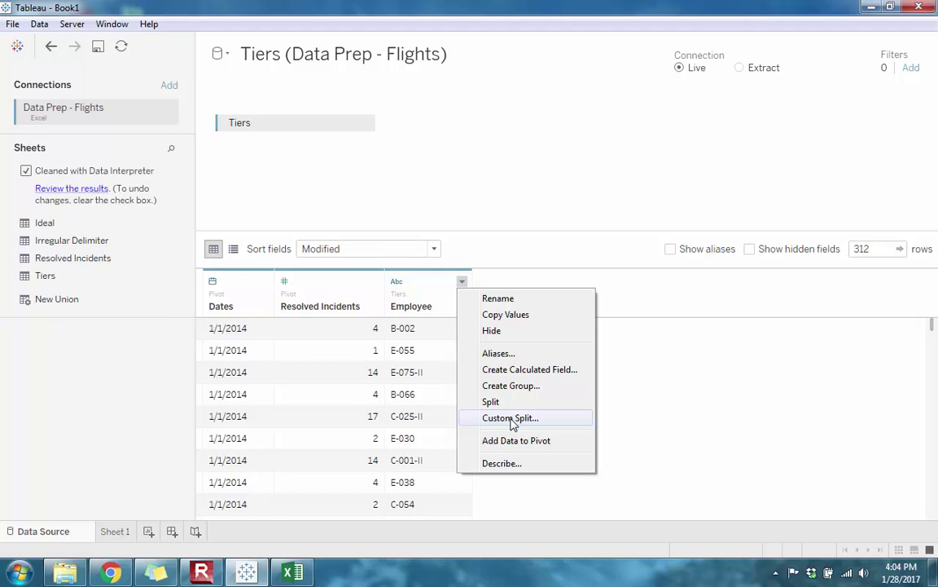
pyautogui.click(510, 418)
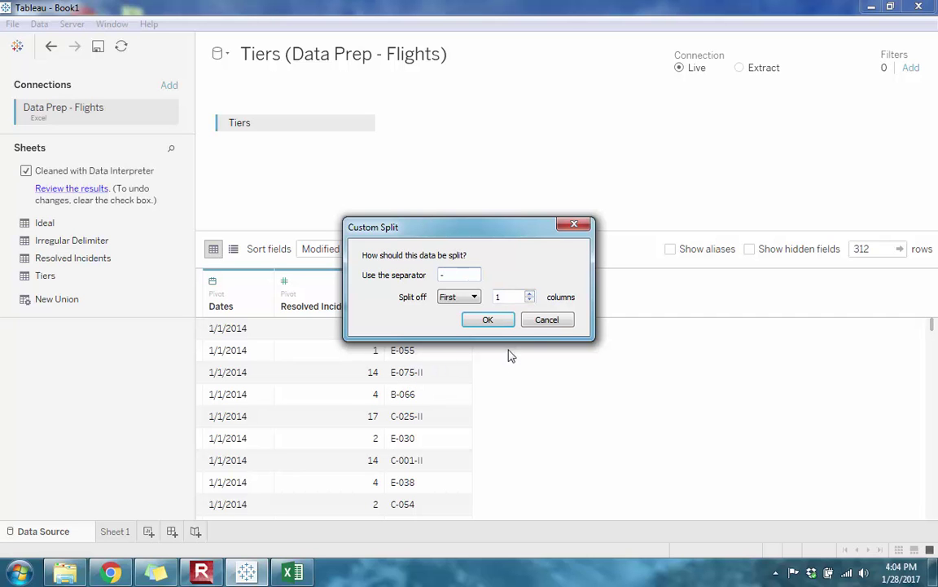
pyautogui.click(530, 294)
pyautogui.click(510, 297)
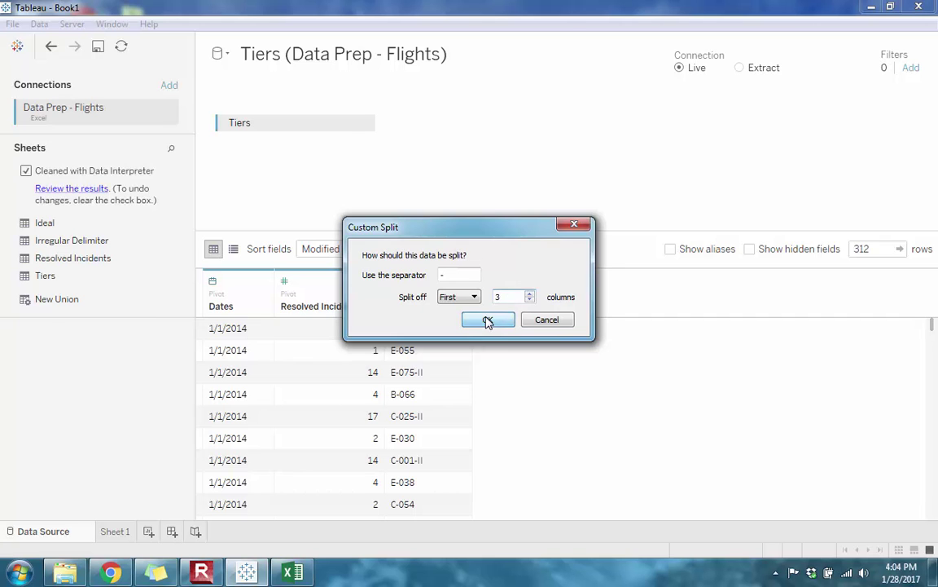
pyautogui.click(488, 320)
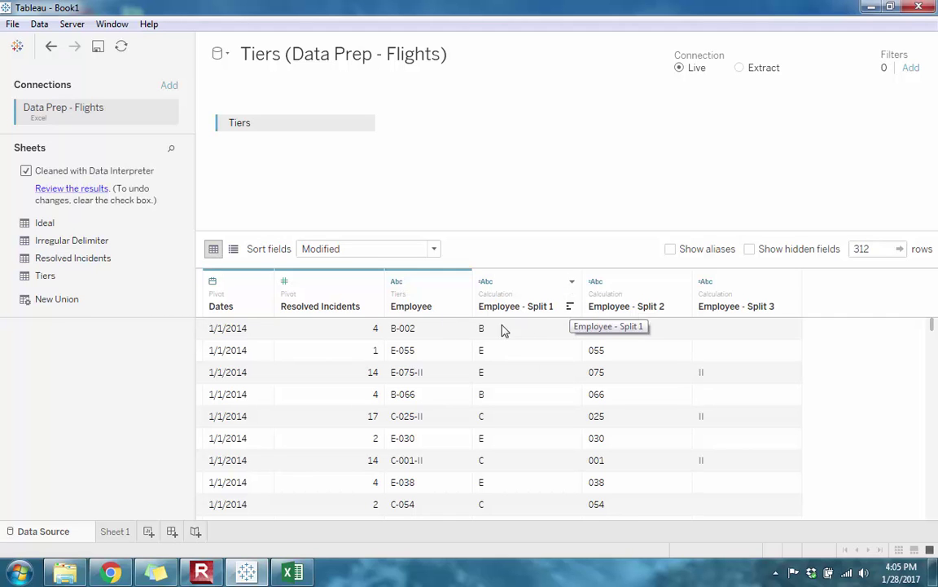
# Rename the Employee - Split 1 column as Location and the Employee - Split 2 column as Employee ID
pyautogui.click(573, 282)
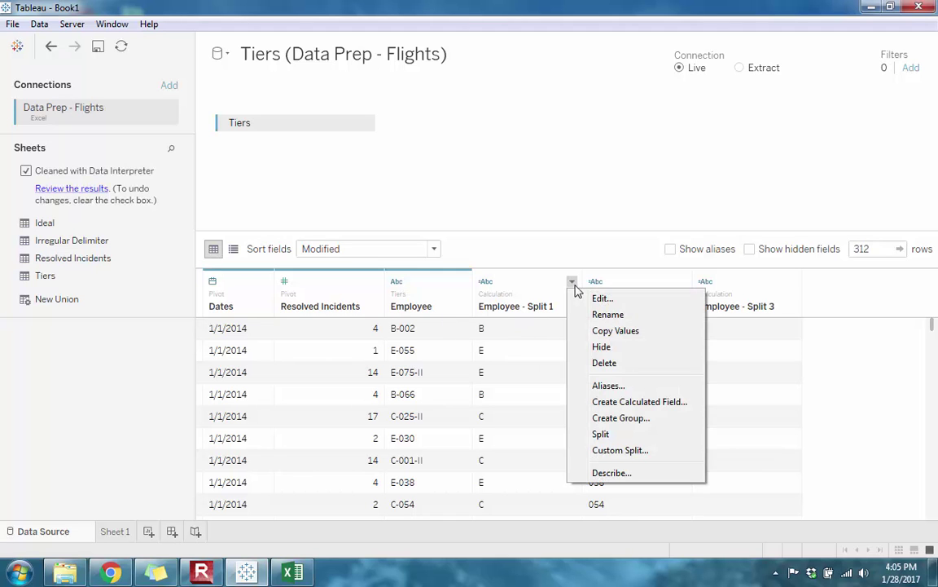
pyautogui.click(609, 317)
pyautogui.write('Location')
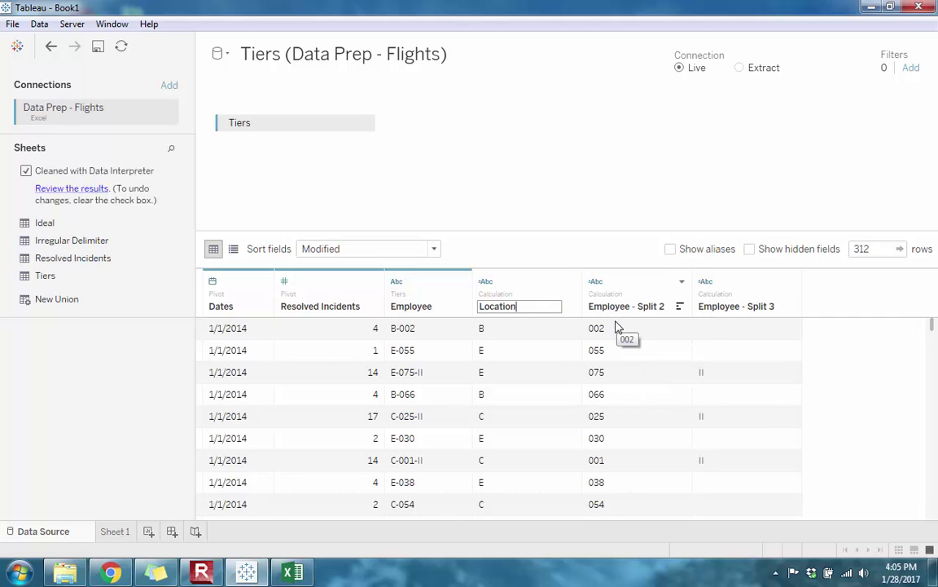
pyautogui.press('Tab')
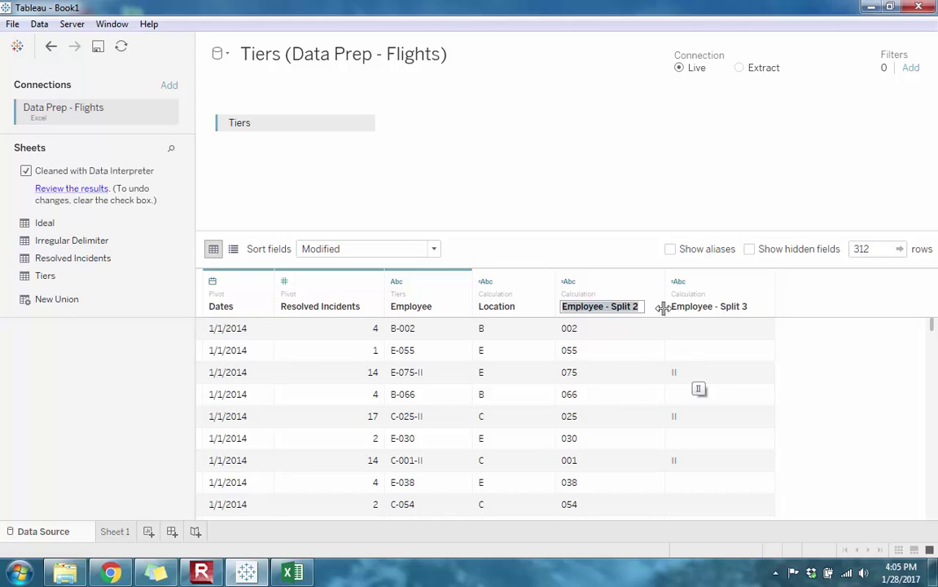
pyautogui.moveTo(640, 308); pyautogui.dragTo(604, 307)
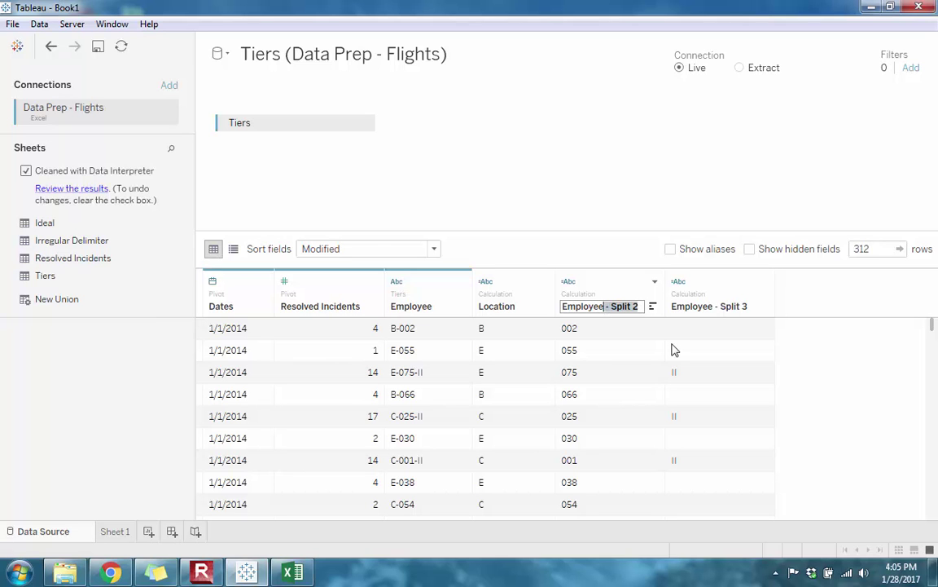
pyautogui.write('ID')
# Rename the Employee - Split 3 column as Tier
pyautogui.click(765, 281)
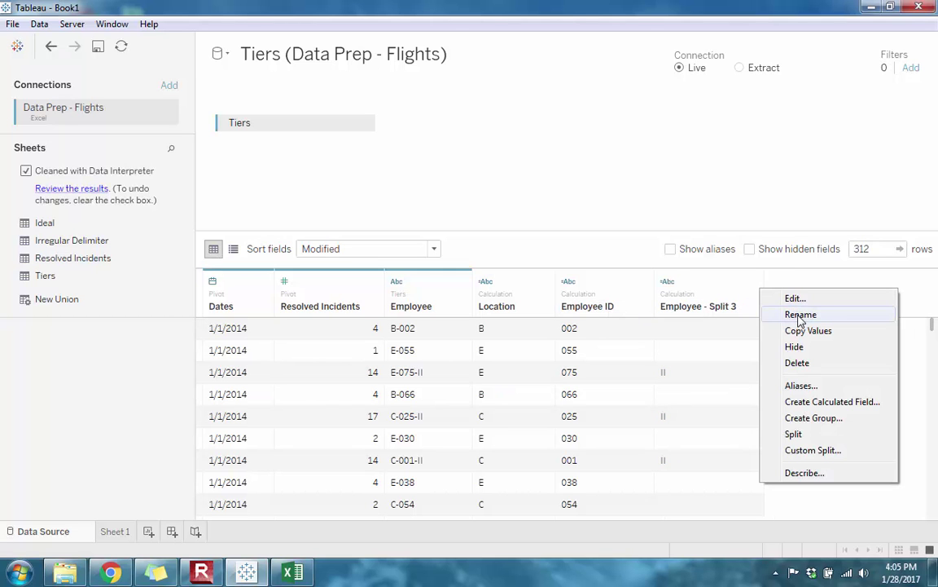
pyautogui.click(800, 316)
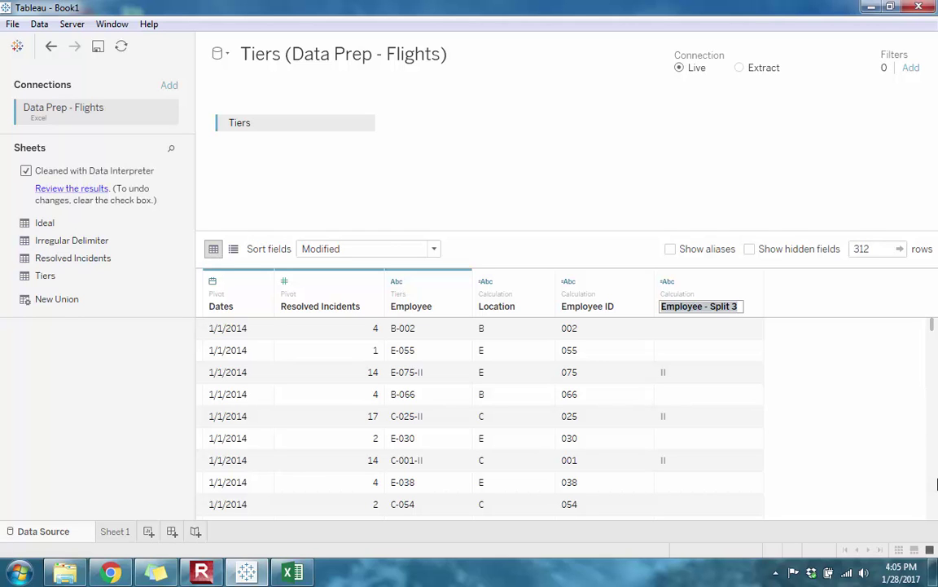
pyautogui.write('Tier')
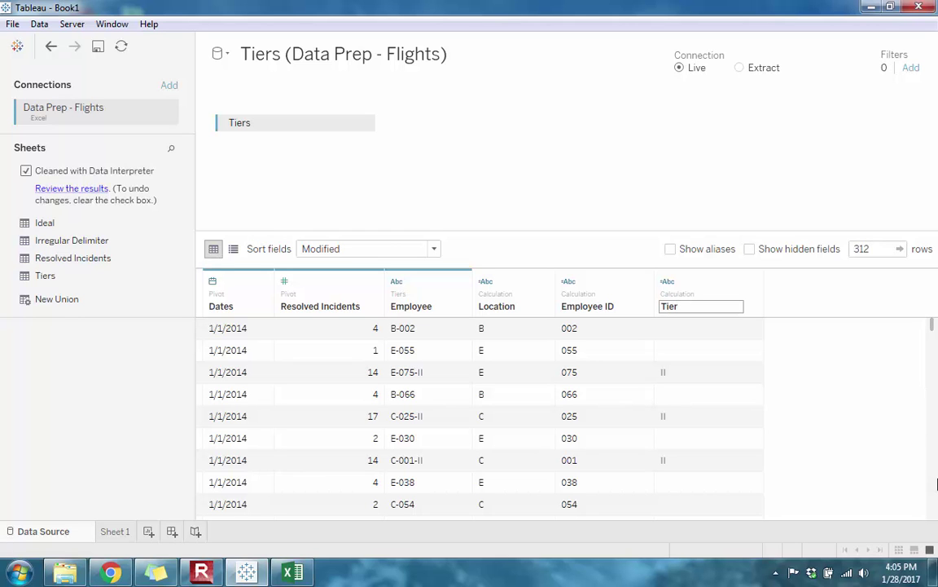
pyautogui.press('Return')
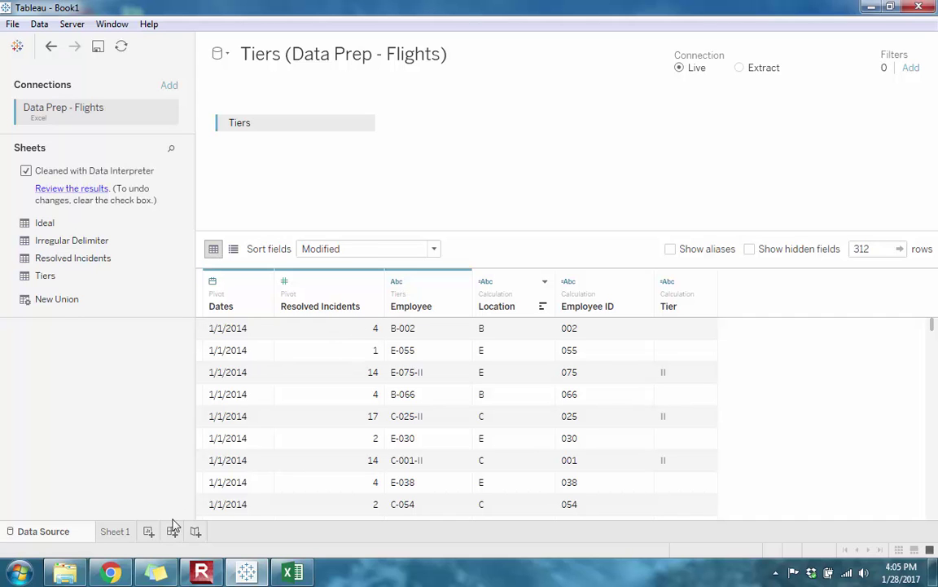
# Create a new worksheet with a horizontal bar chart of summed Resolved Incidents for each Employee ID
pyautogui.moveTo(114, 538)
pyautogui.click(148, 532)
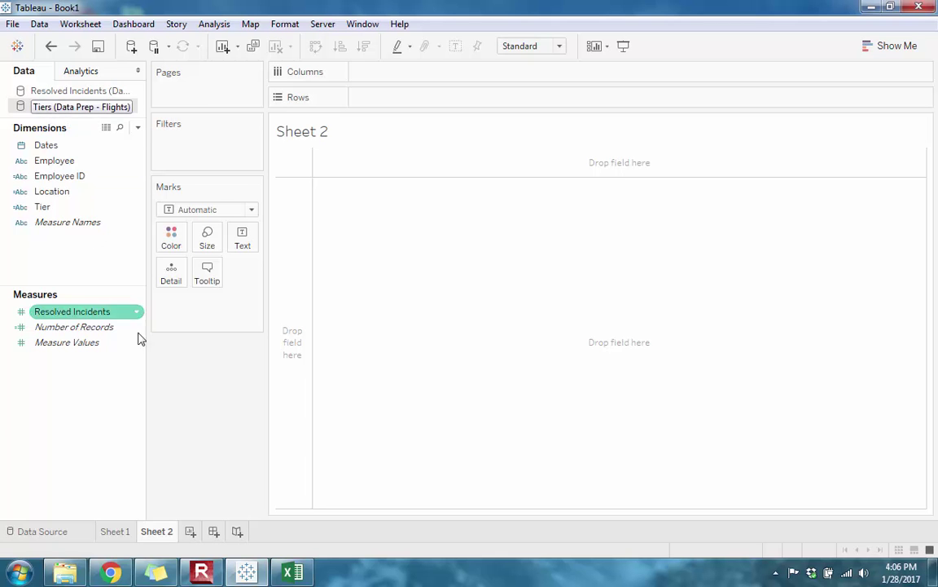
pyautogui.doubleClick(79, 177)
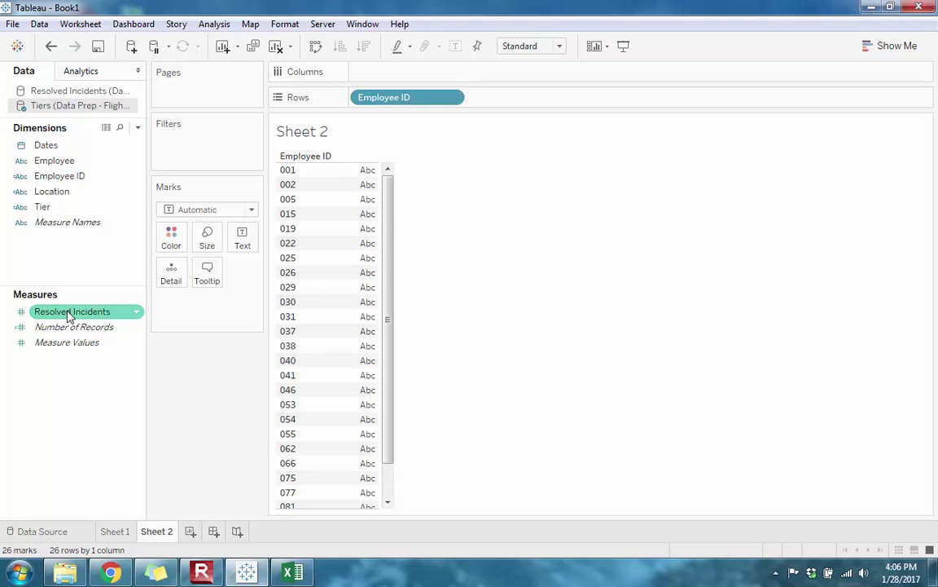
pyautogui.moveTo(69, 317); pyautogui.dragTo(393, 77)
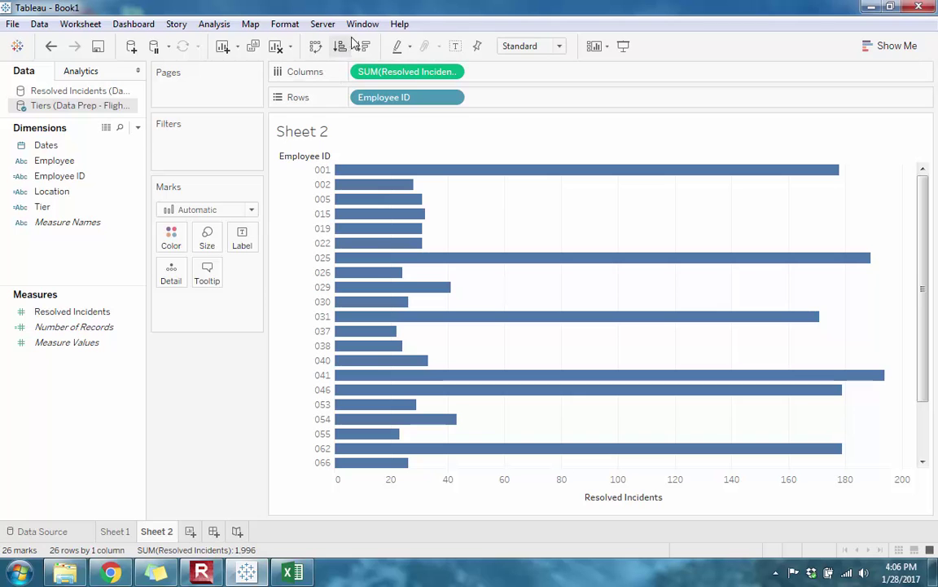
# Sort the Employee ID bars by Resolved Incidents in descending order and colour them by Tier
pyautogui.click(364, 47)
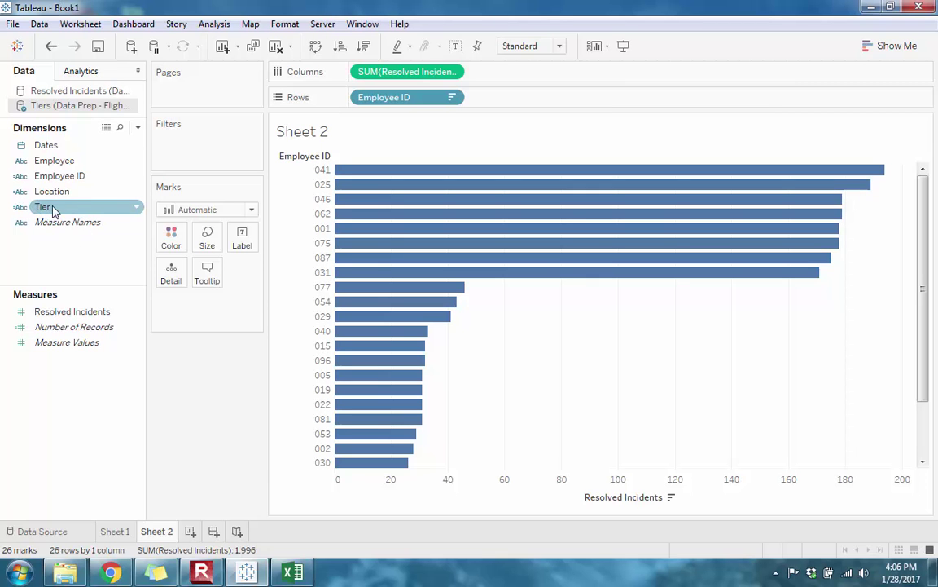
pyautogui.moveTo(48, 210); pyautogui.dragTo(172, 237)
pyautogui.moveTo(765, 173)
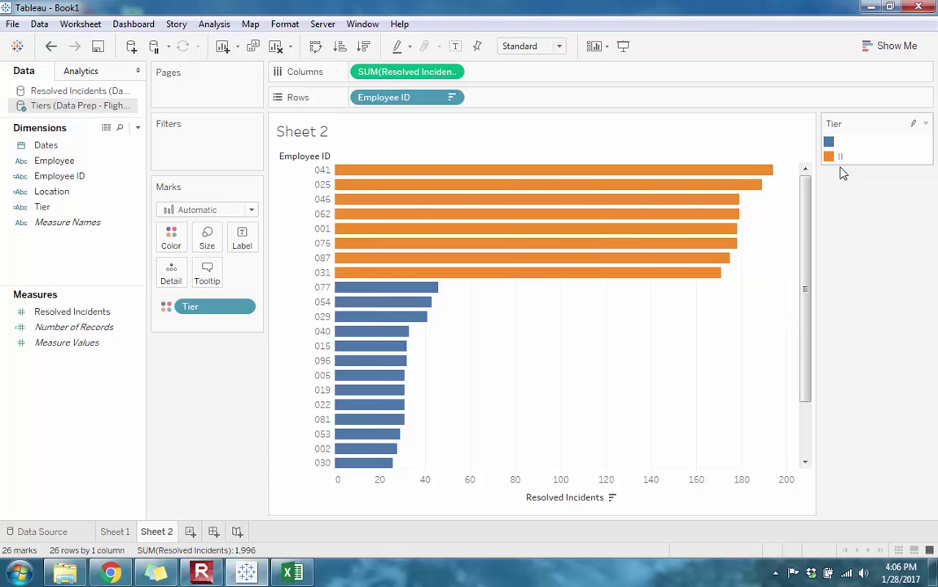
pyautogui.moveTo(494, 206)
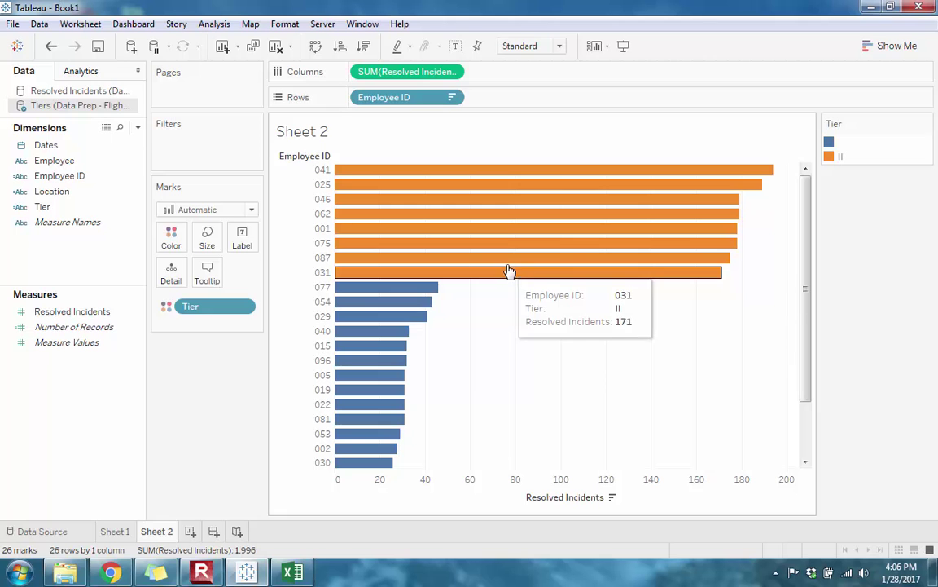
pyautogui.moveTo(521, 176)
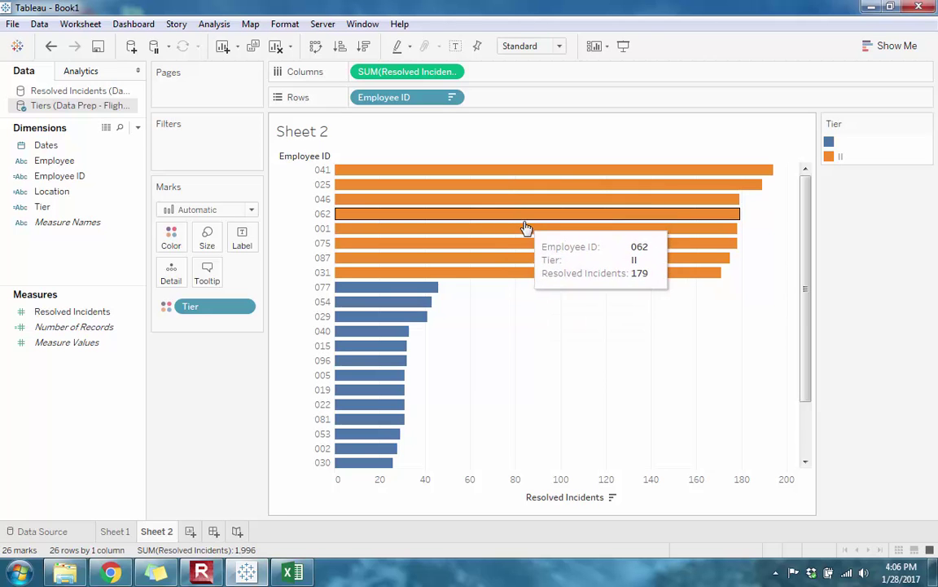
pyautogui.moveTo(531, 276)
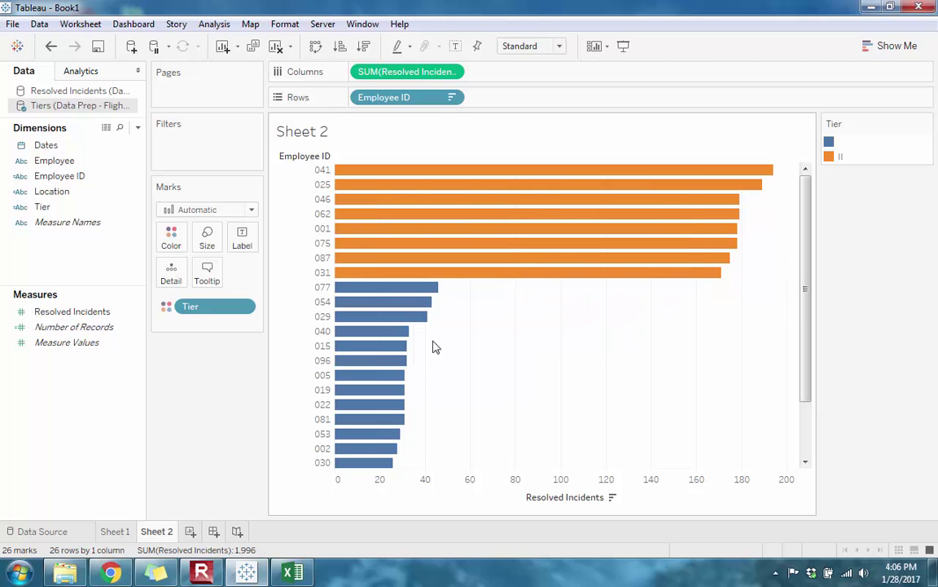
pyautogui.moveTo(384, 324)
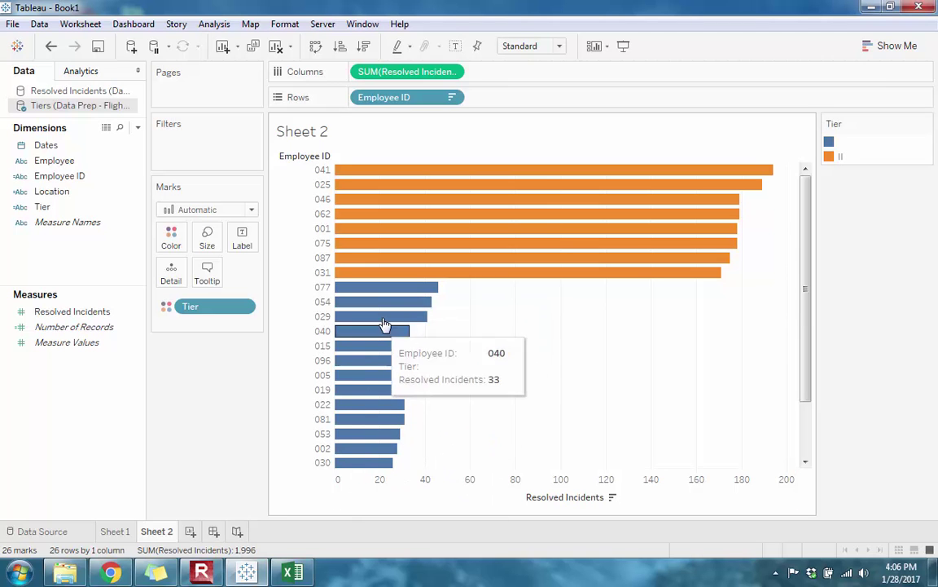